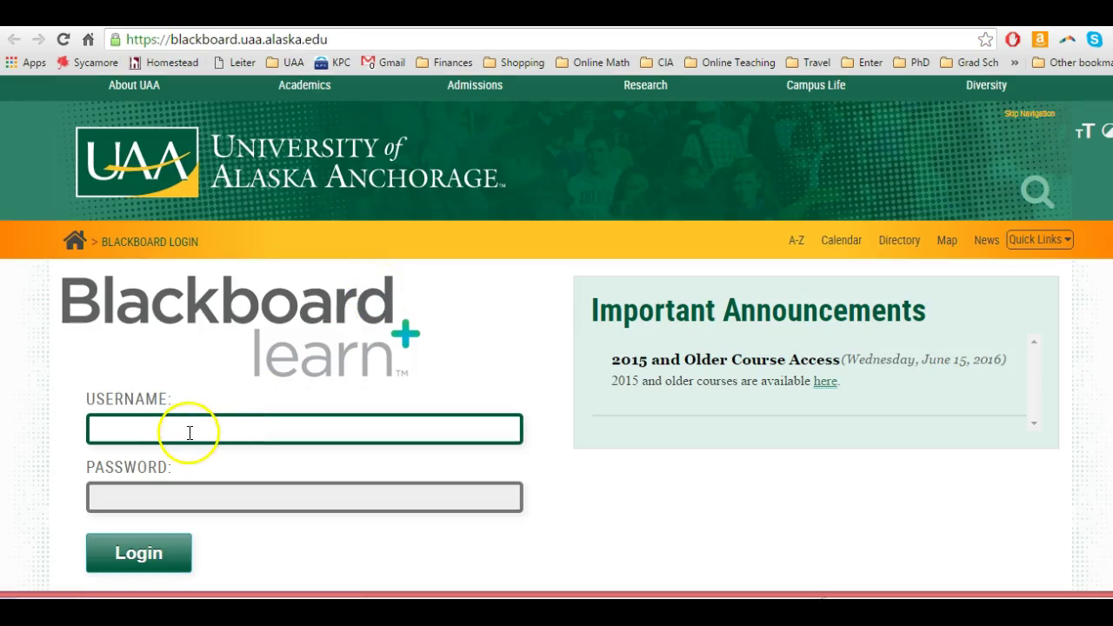
Open the 1991_Fall16_Prealgebra course and bring up its Quizzes and Tests list.
left_click(44, 62)
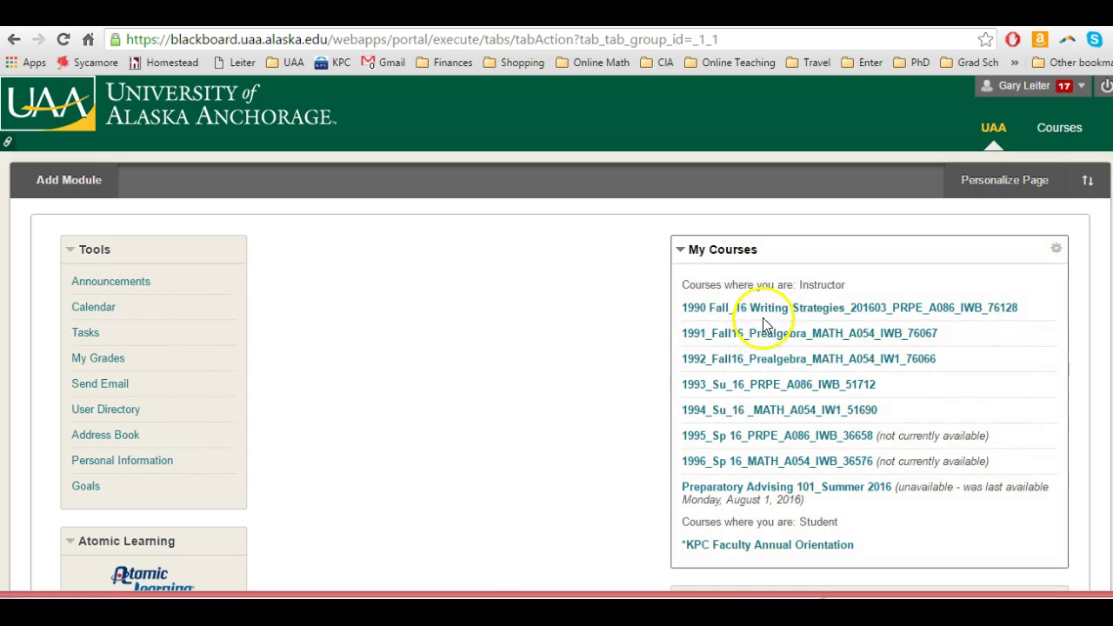
mouse_move(868, 400)
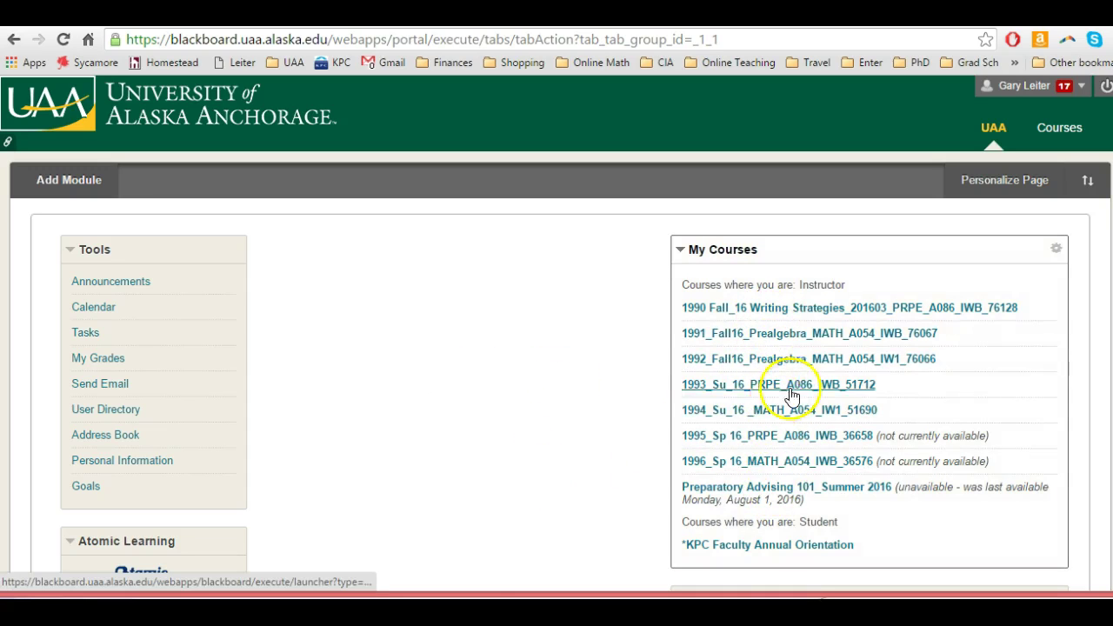
left_click(772, 336)
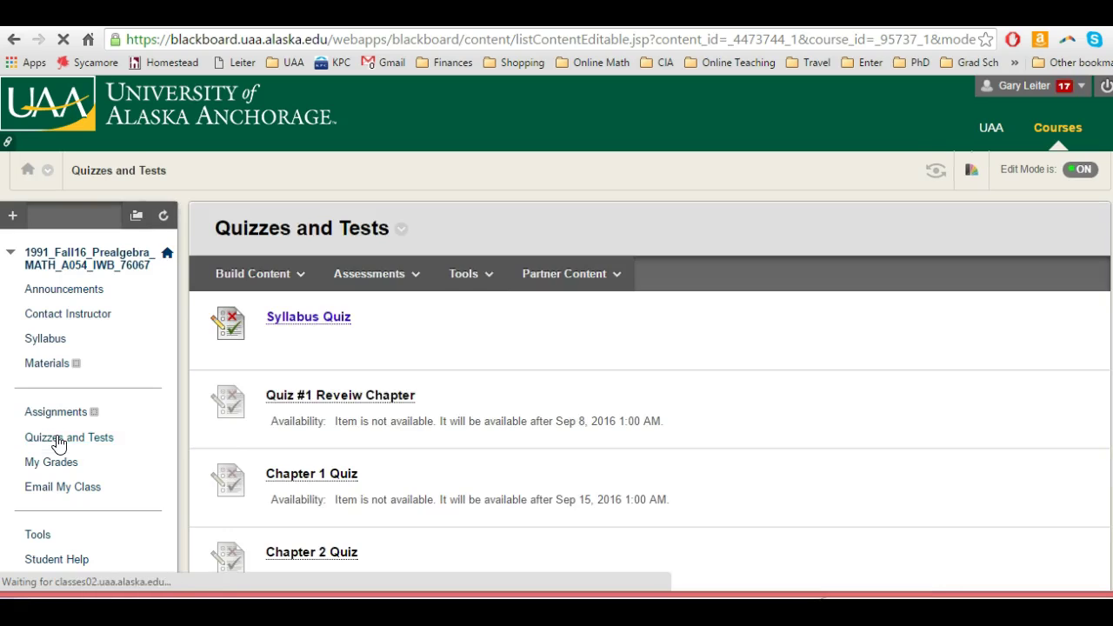
scroll(383, 421, "down", 2)
scroll(374, 418, "down", 3)
scroll(374, 422, "up", 2)
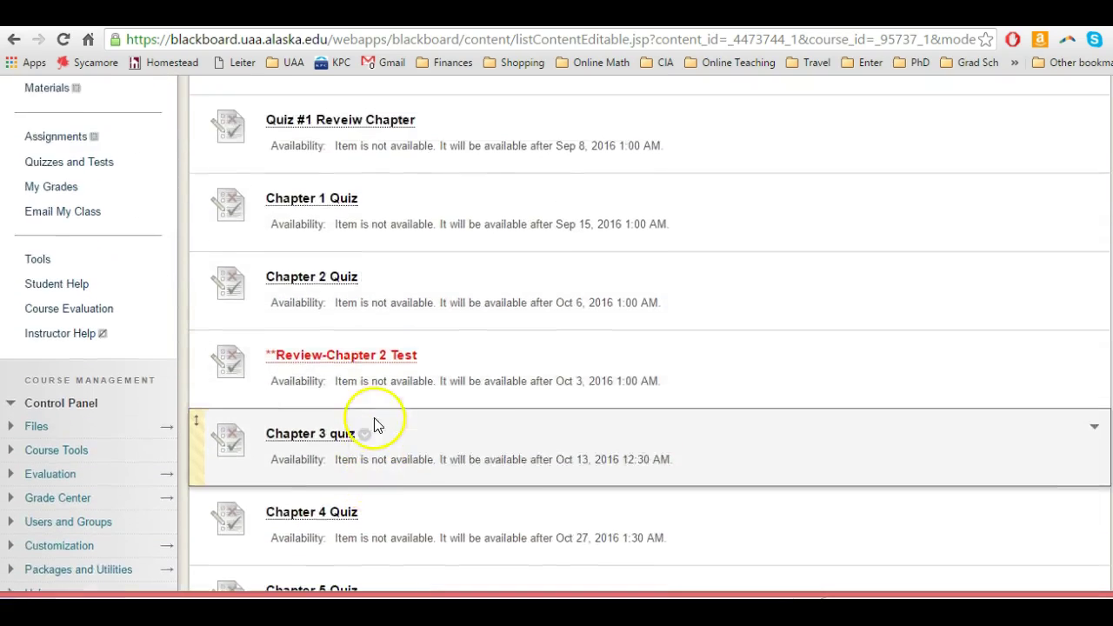
scroll(378, 422, "up", 3)
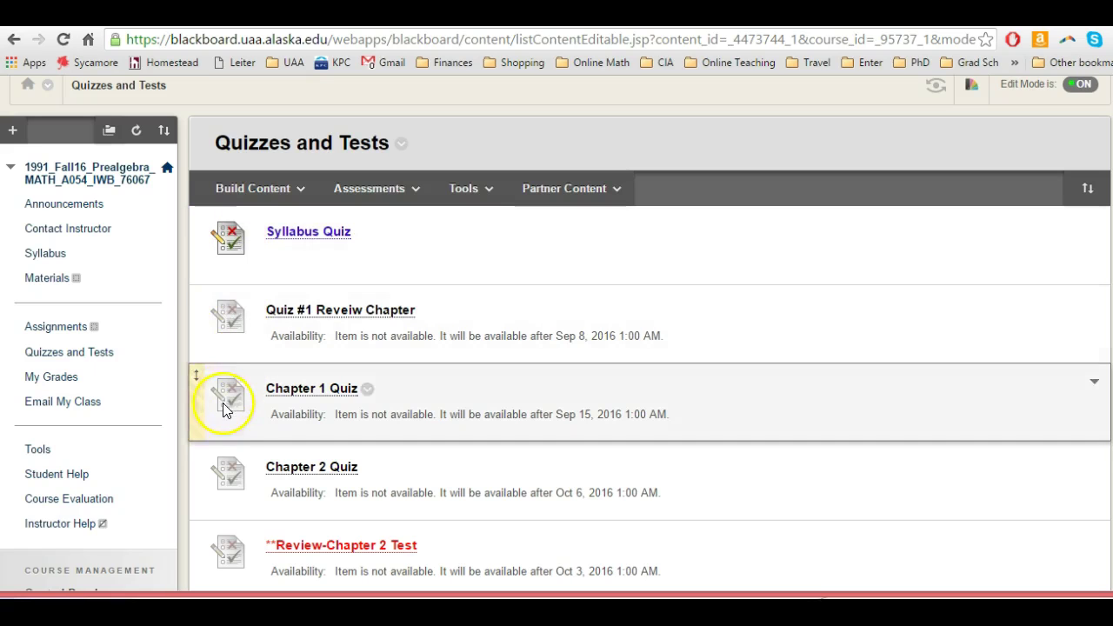
Begin a Syllabus Quiz preview and place the cursor in the Question 1 answer box.
left_click(296, 233)
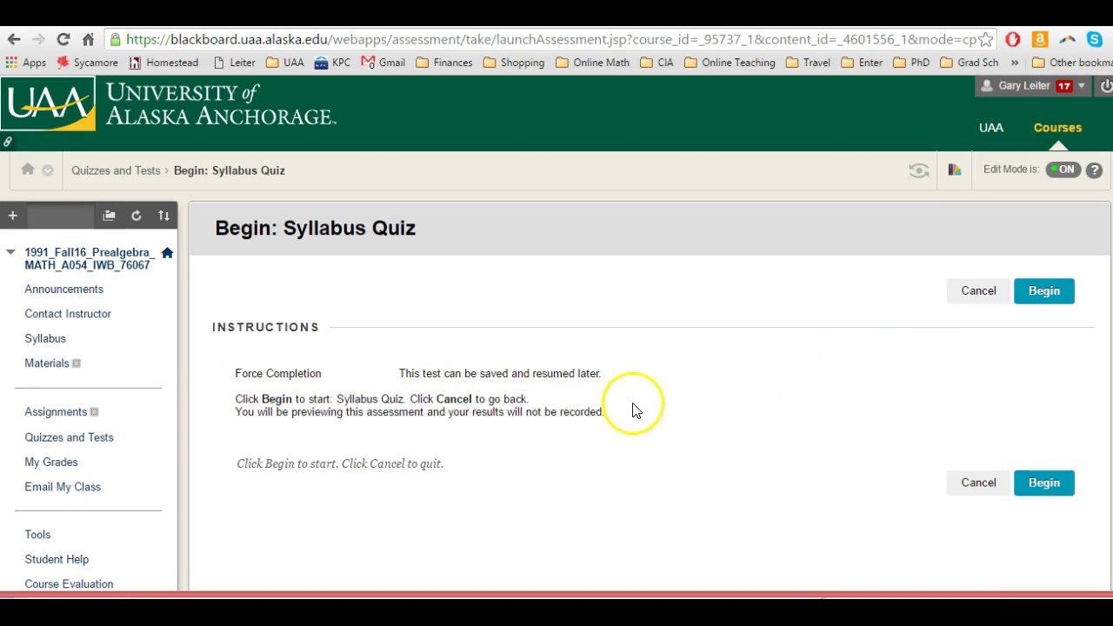
left_click(1044, 483)
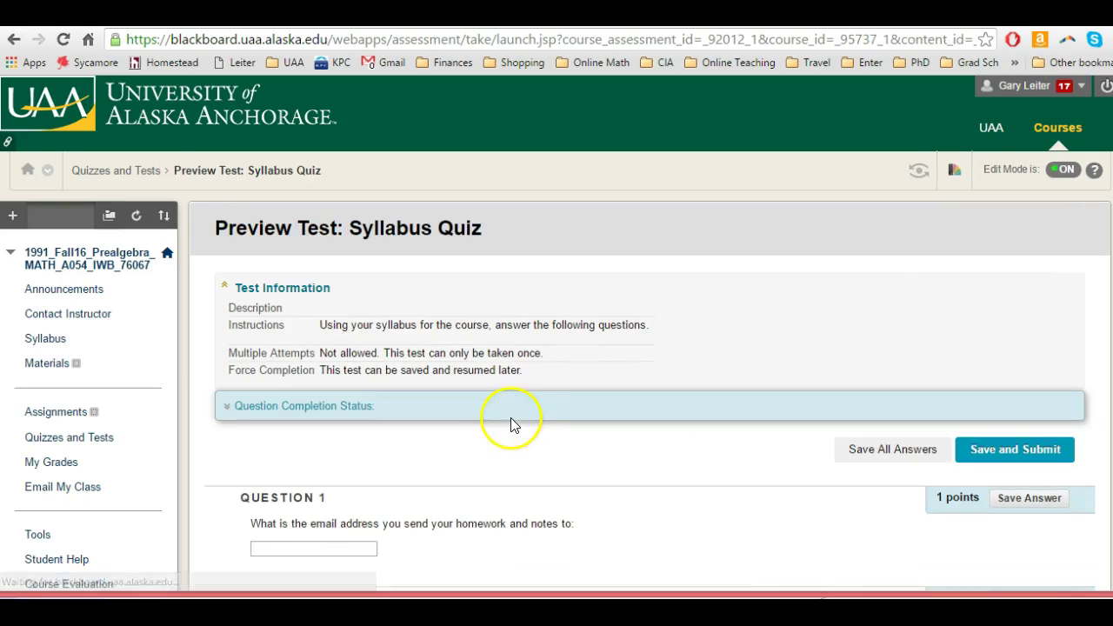
scroll(426, 461, "down", 3)
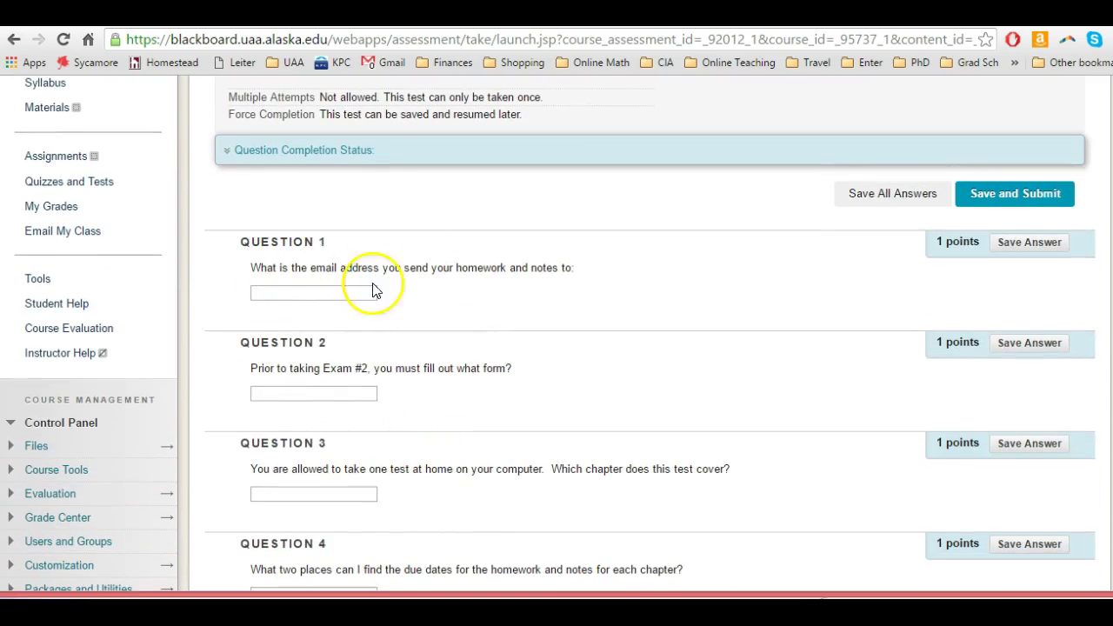
left_click(340, 294)
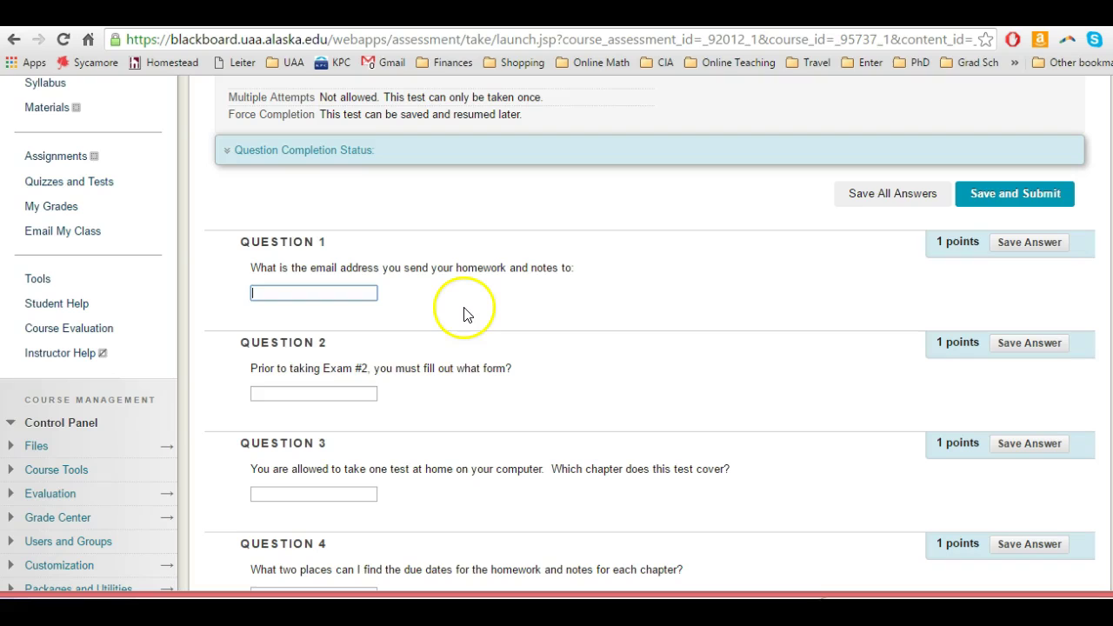
Leave the Syllabus Quiz preview and return to the Quizzes and Tests list.
left_click(15, 40)
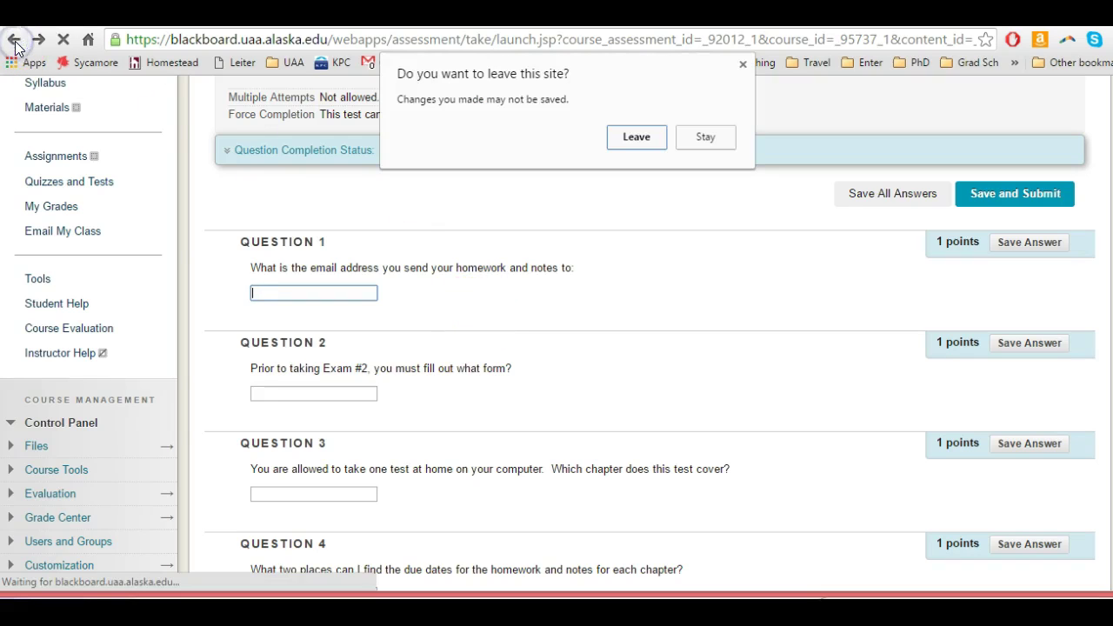
left_click(622, 136)
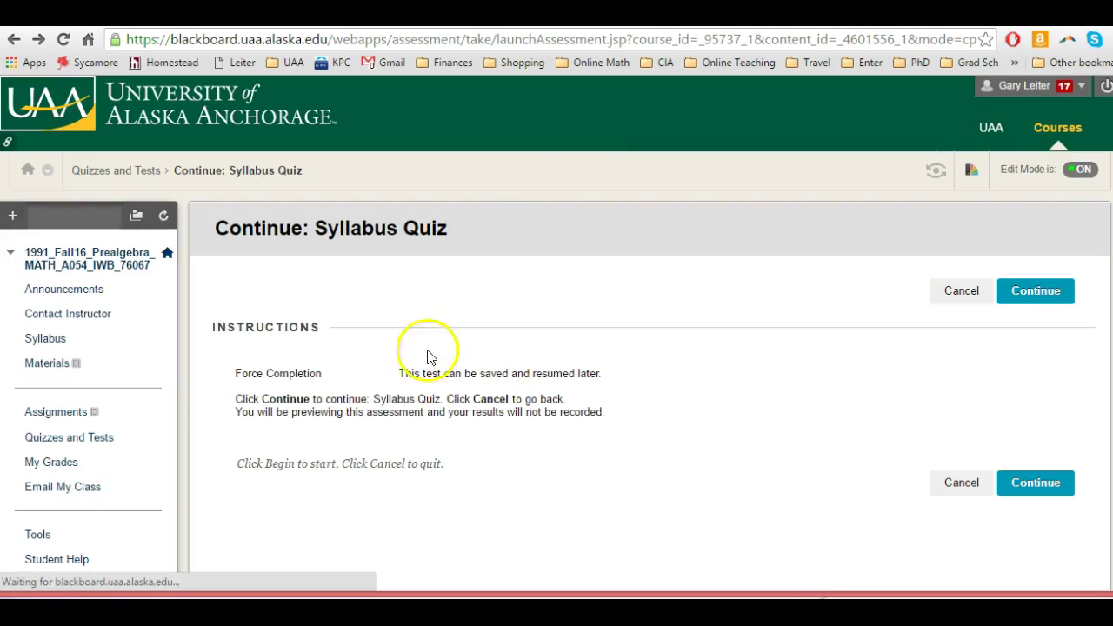
left_click(14, 40)
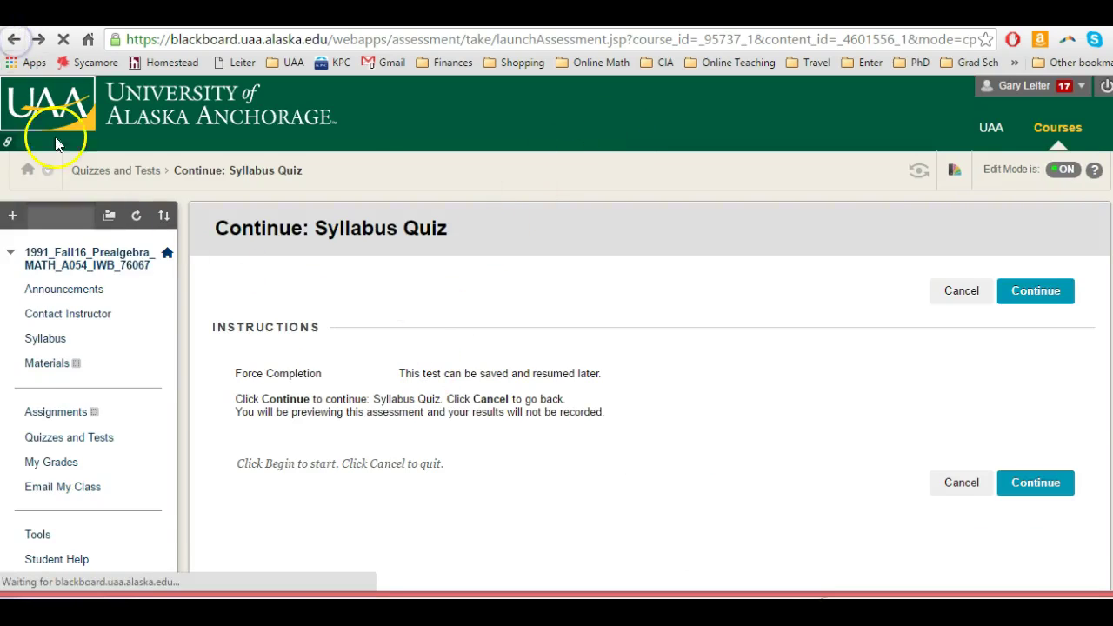
Begin a preview of Quiz #1 Reveiw Chapter.
scroll(327, 359, "down", 1)
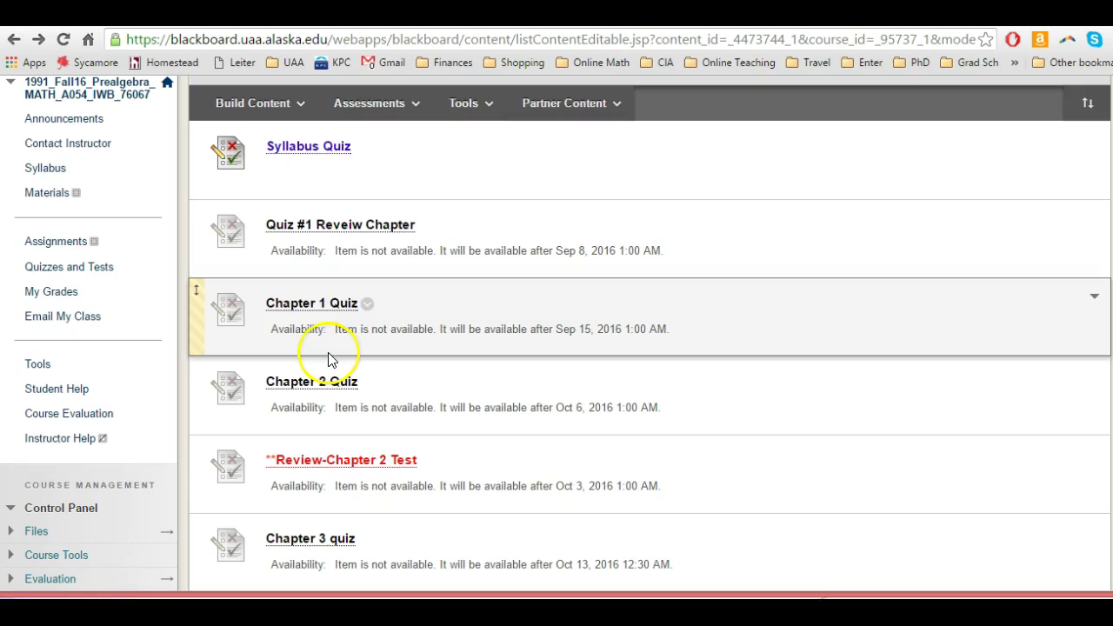
left_click(347, 227)
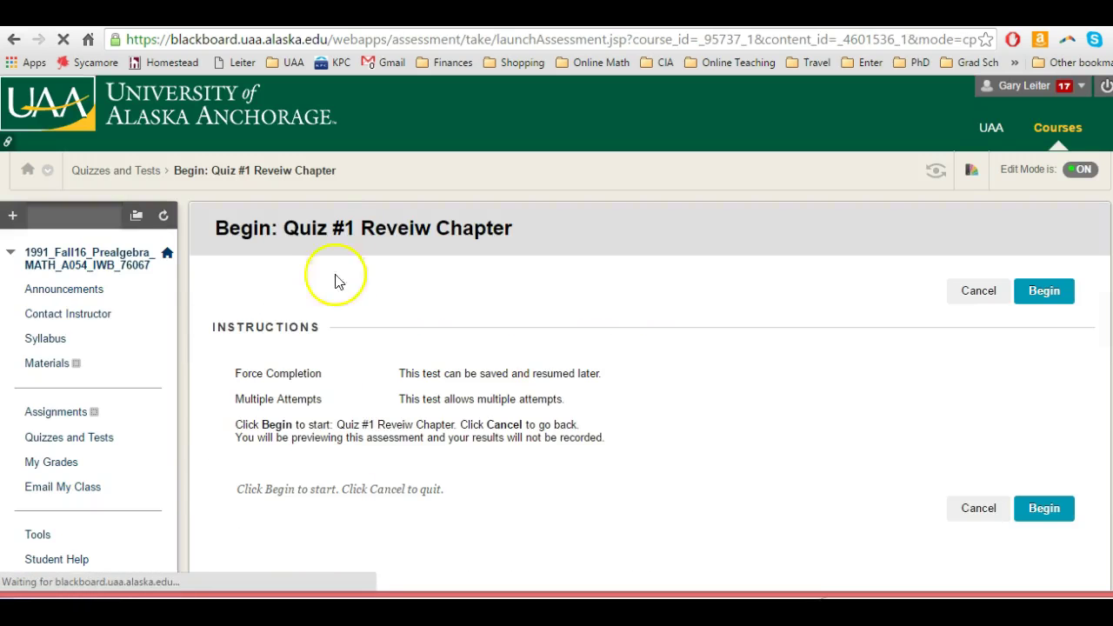
left_click(1039, 291)
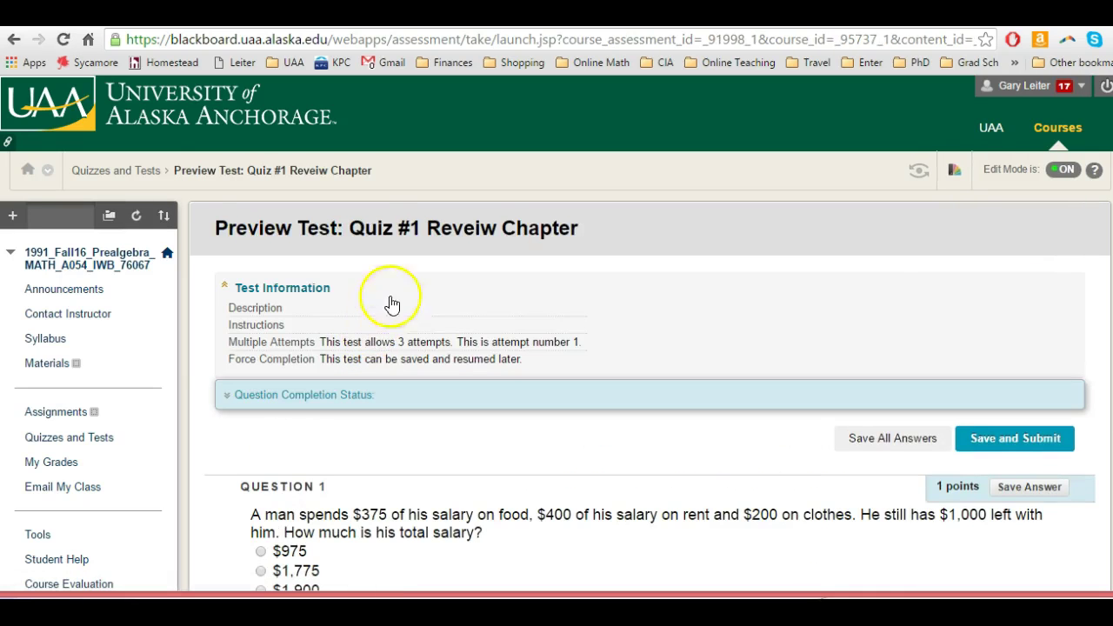
Scroll down through the Quiz #1 preview questions and back up again.
scroll(415, 338, "down", 3)
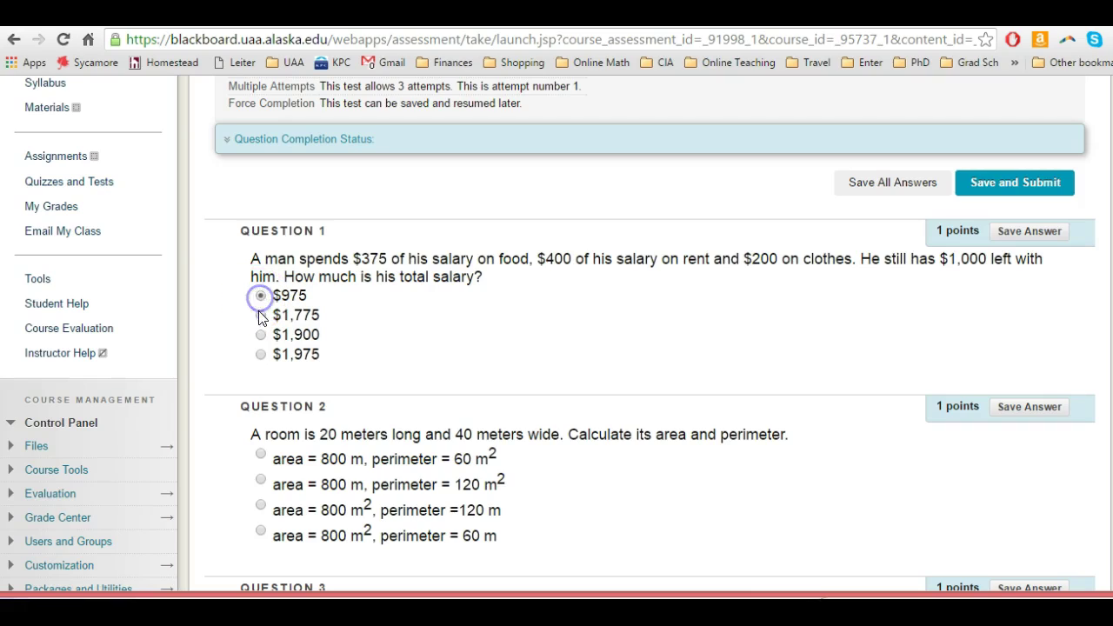
scroll(516, 342, "down", 1)
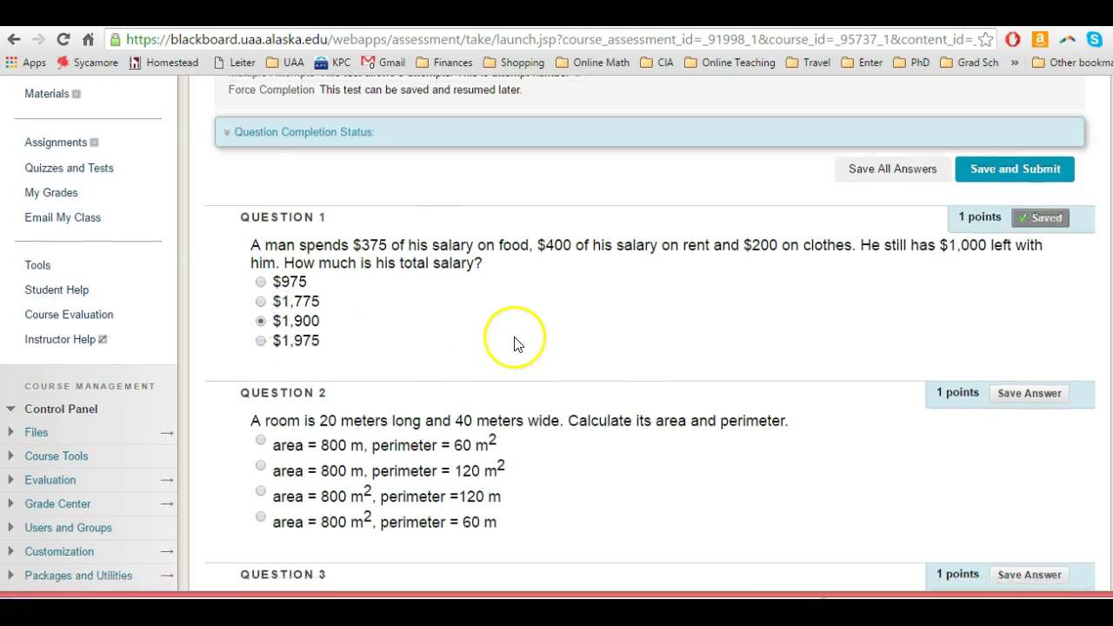
scroll(515, 344, "down", 2)
scroll(515, 344, "down", 1)
scroll(515, 344, "down", 3)
scroll(515, 344, "down", 3)
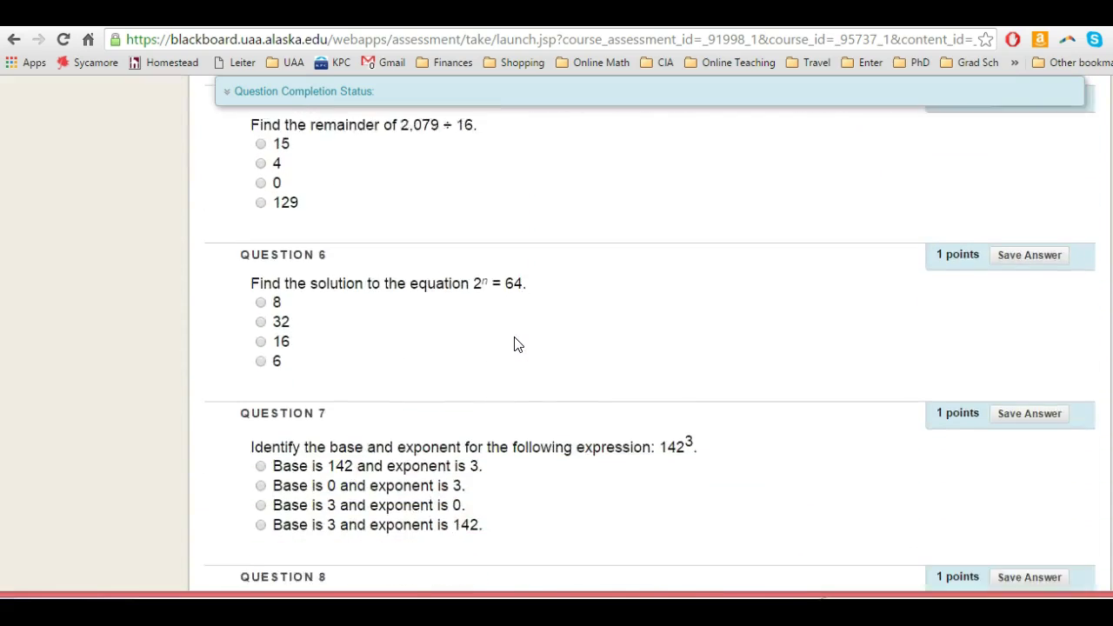
scroll(515, 344, "down", 3)
scroll(515, 344, "down", 3)
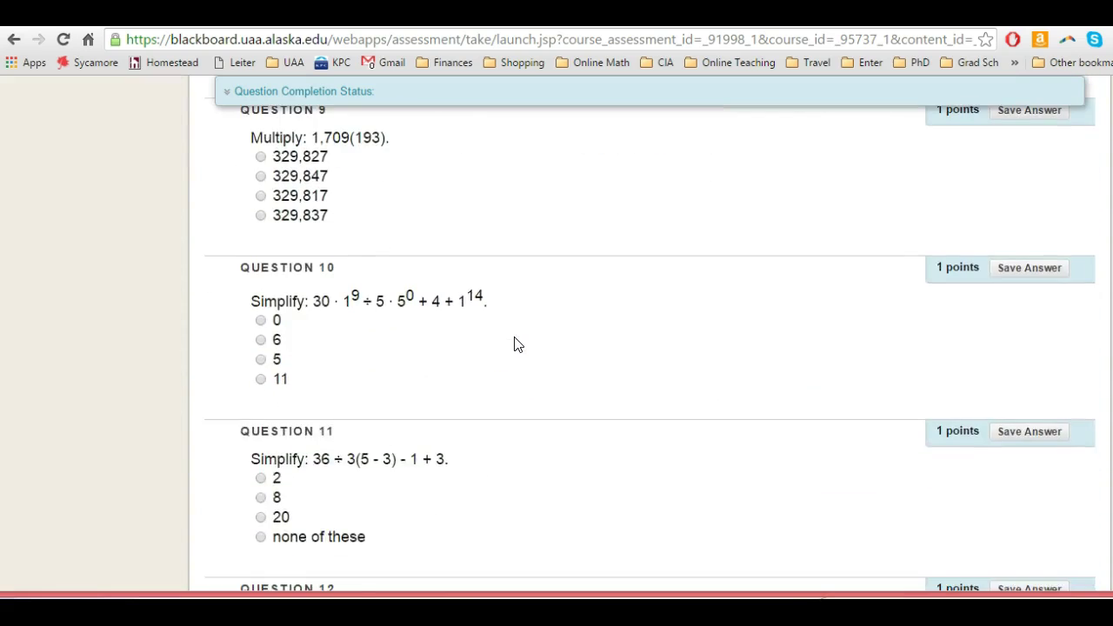
scroll(514, 344, "up", 5)
scroll(513, 339, "up", 4)
scroll(511, 329, "up", 1)
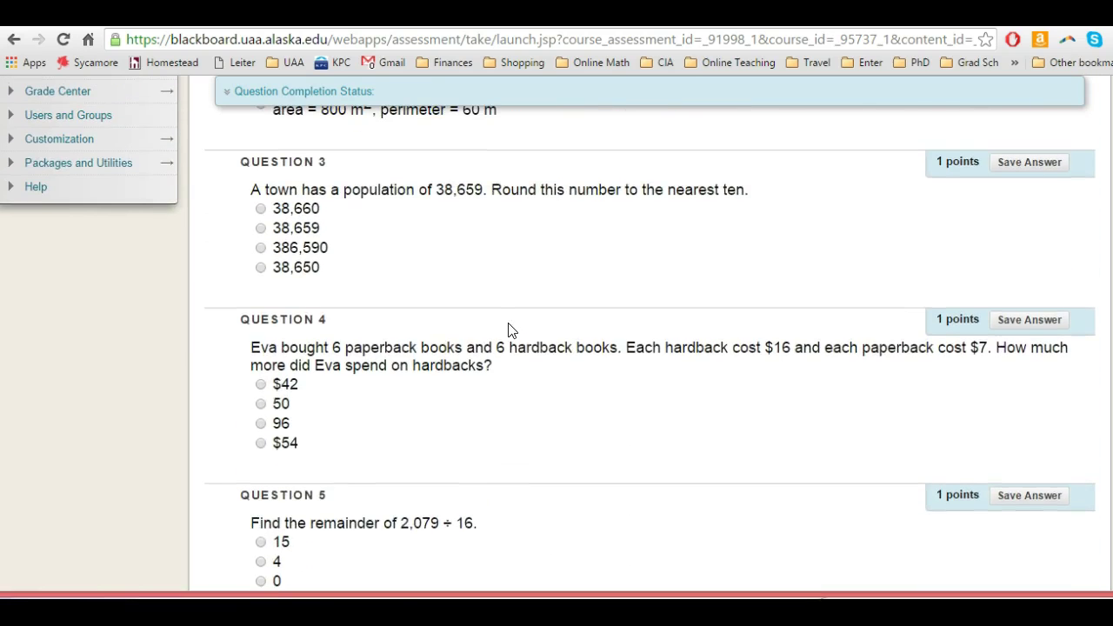
scroll(557, 248, "up", 2)
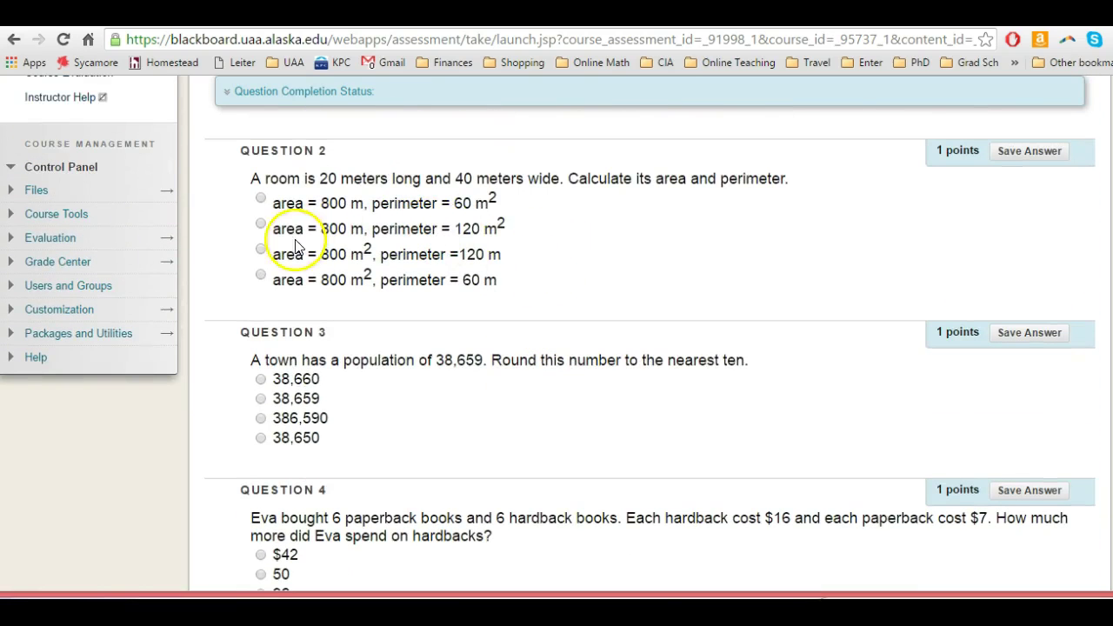
Save Question 2 as area 800 m², perimeter 120 m and Question 3 as 38,659.
left_click(262, 225)
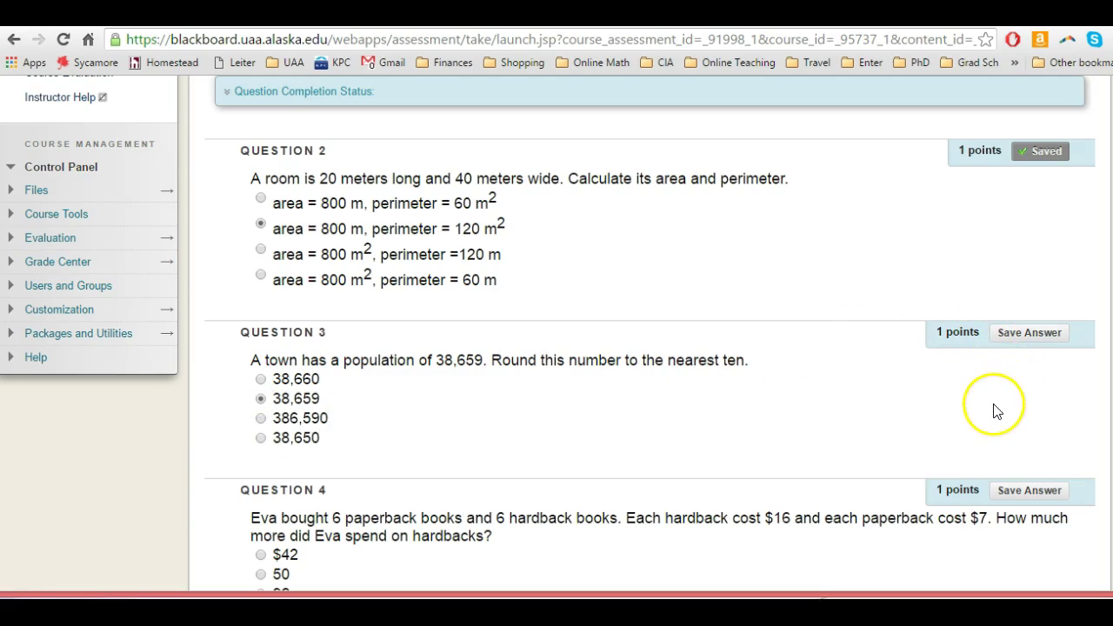
left_click(1019, 339)
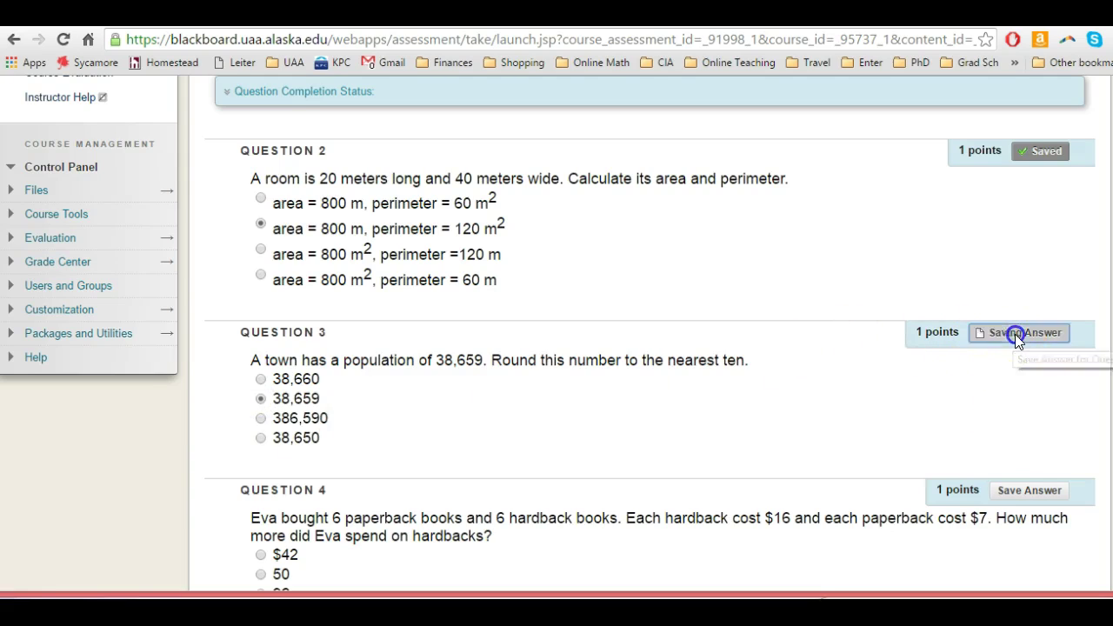
left_click(261, 252)
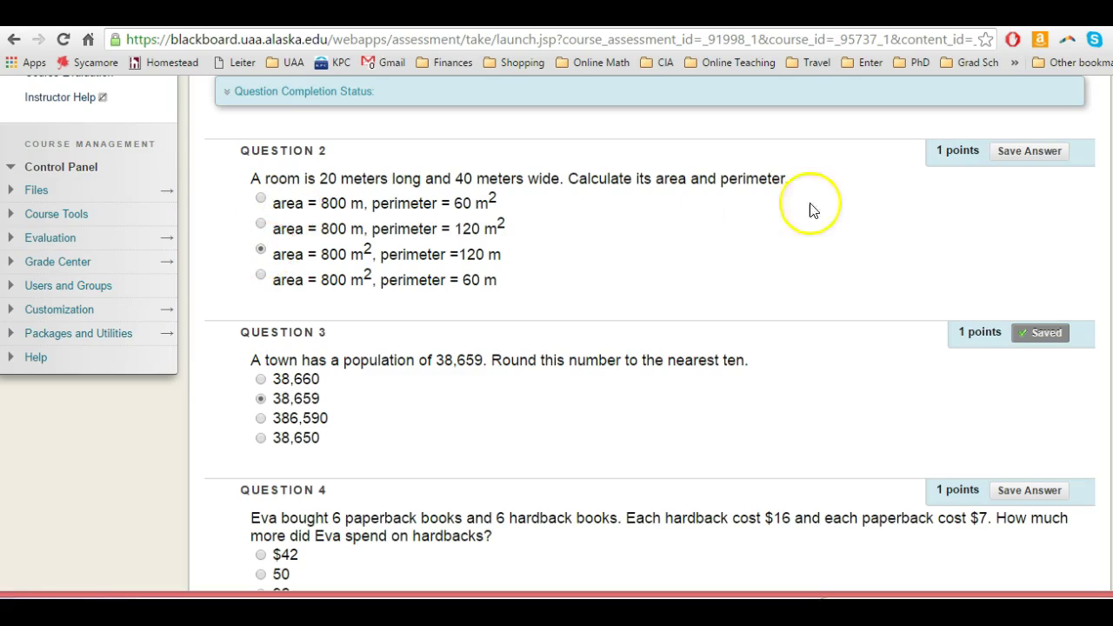
left_click(1013, 151)
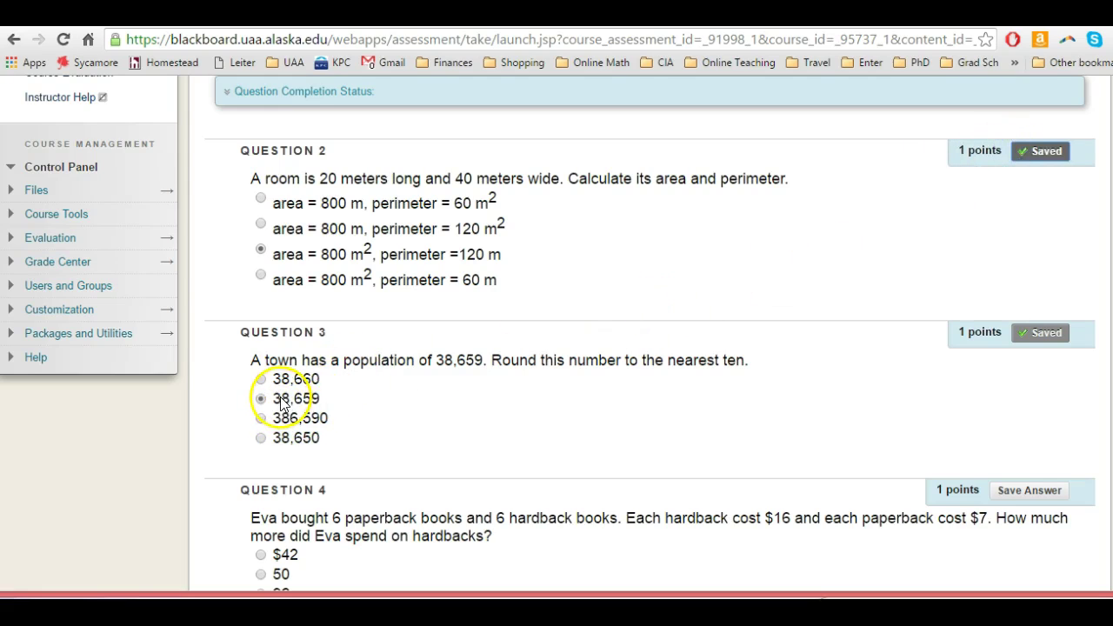
scroll(311, 358, "down", 1)
scroll(308, 365, "down", 3)
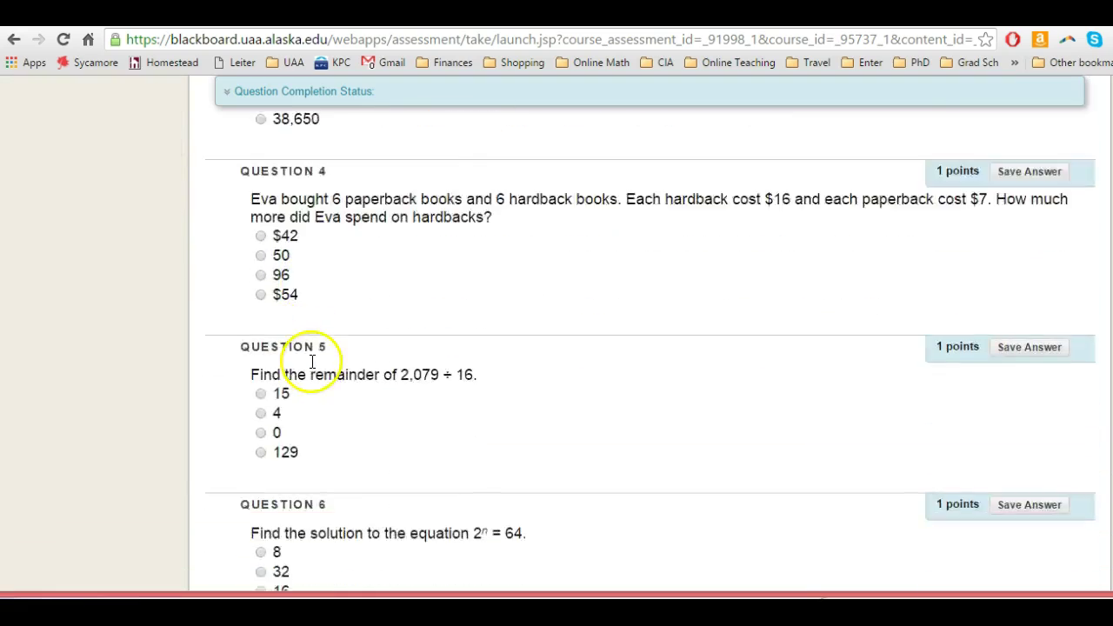
scroll(318, 354, "down", 3)
scroll(315, 372, "up", 1)
scroll(318, 373, "up", 5)
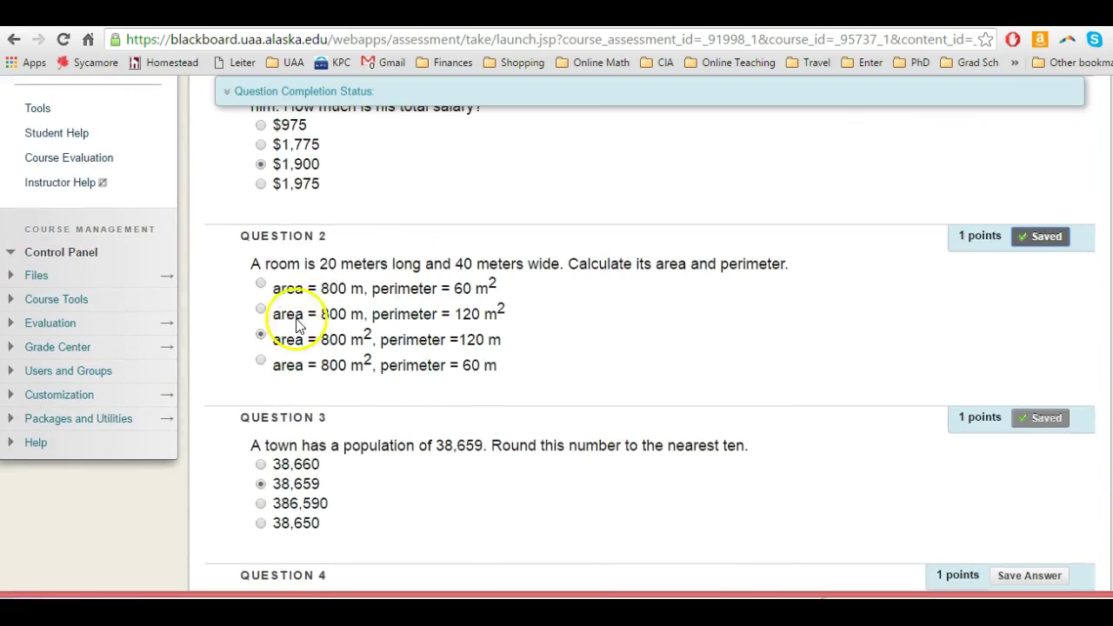
scroll(330, 243, "up", 4)
Leave the Quiz #1 preview and return to the Quizzes and Tests list.
scroll(315, 223, "up", 1)
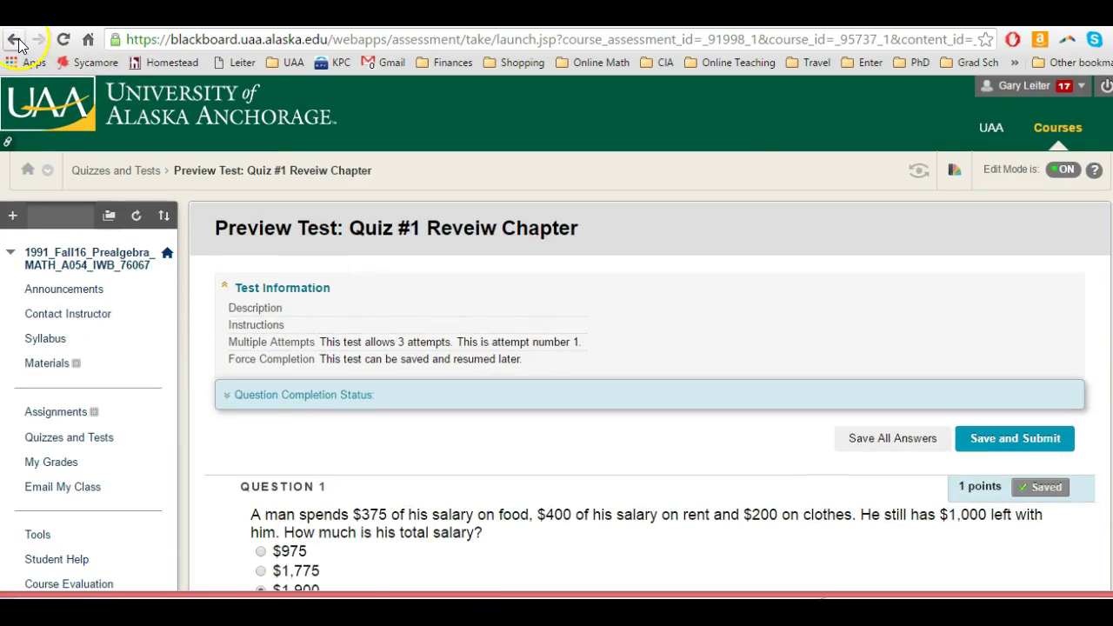
left_click(15, 40)
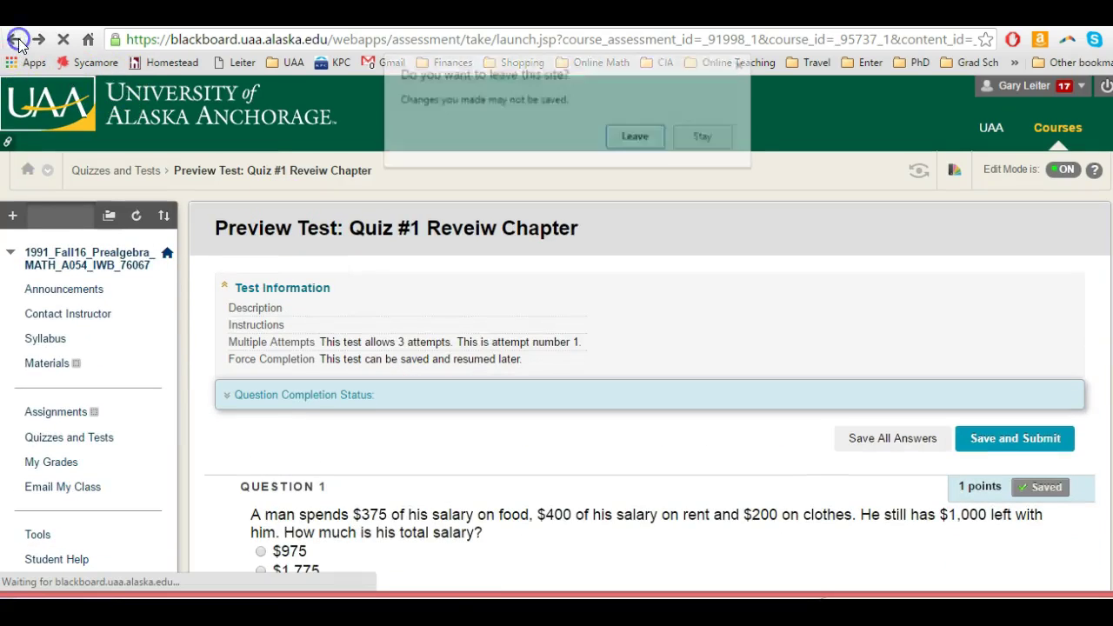
left_click(634, 138)
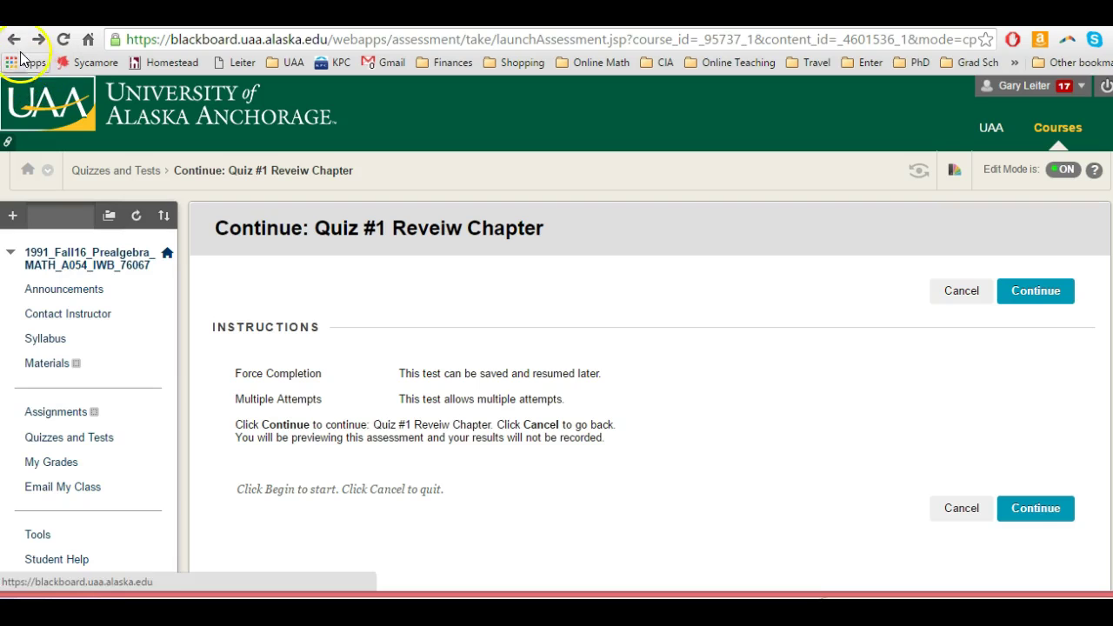
left_click(14, 40)
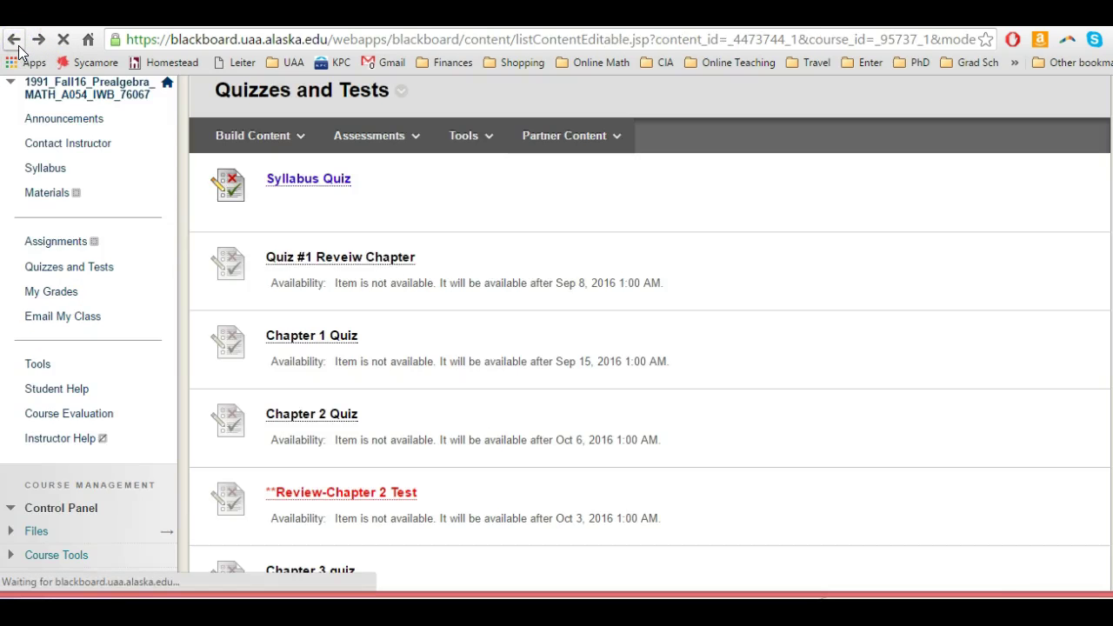
Find and open the Review-Chapter 2 Test in the list.
scroll(498, 391, "down", 3)
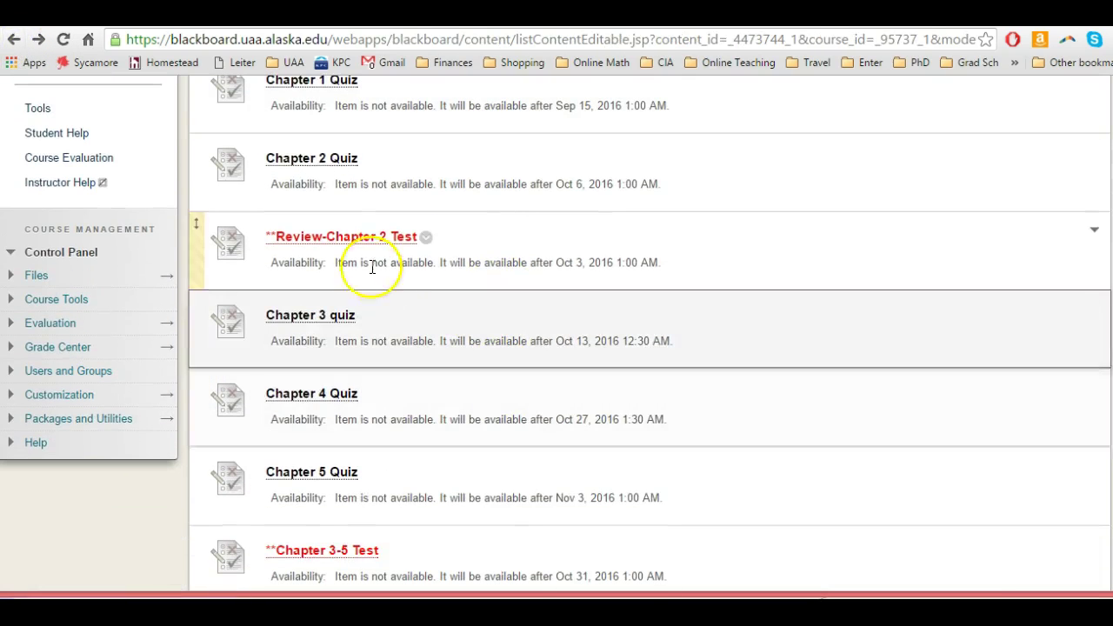
scroll(409, 365, "down", 4)
scroll(414, 380, "down", 2)
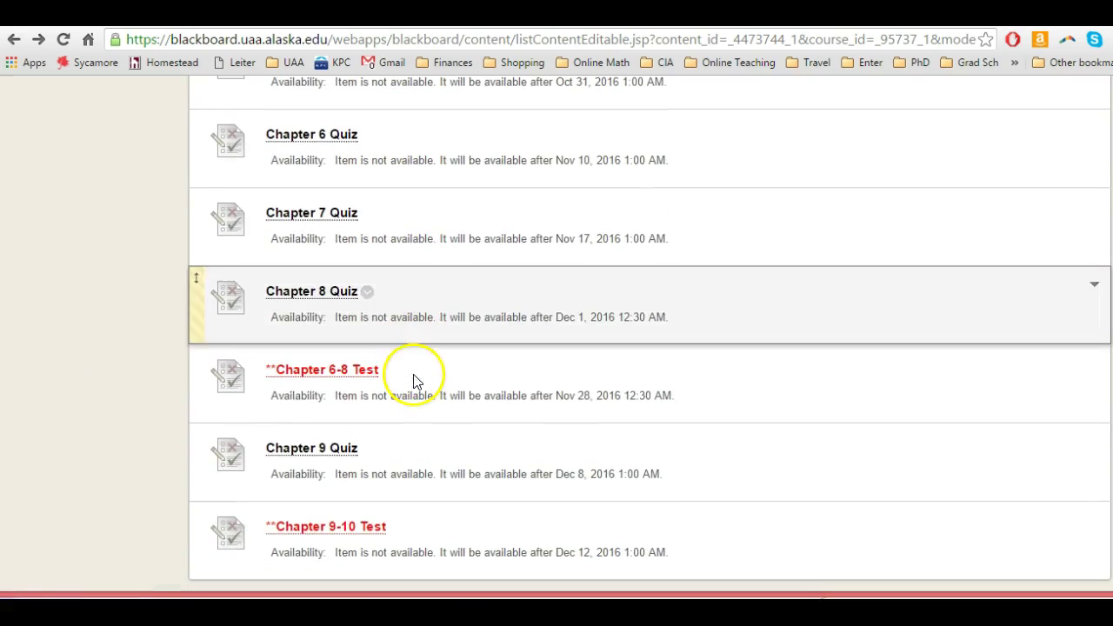
scroll(413, 374, "up", 2)
scroll(412, 374, "up", 5)
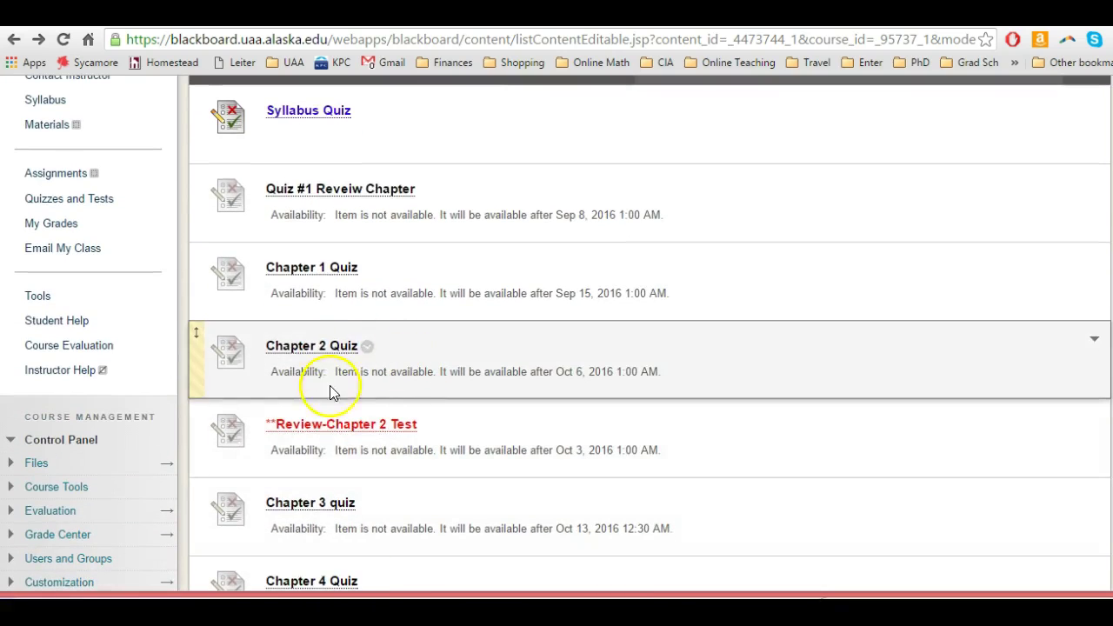
left_click(339, 426)
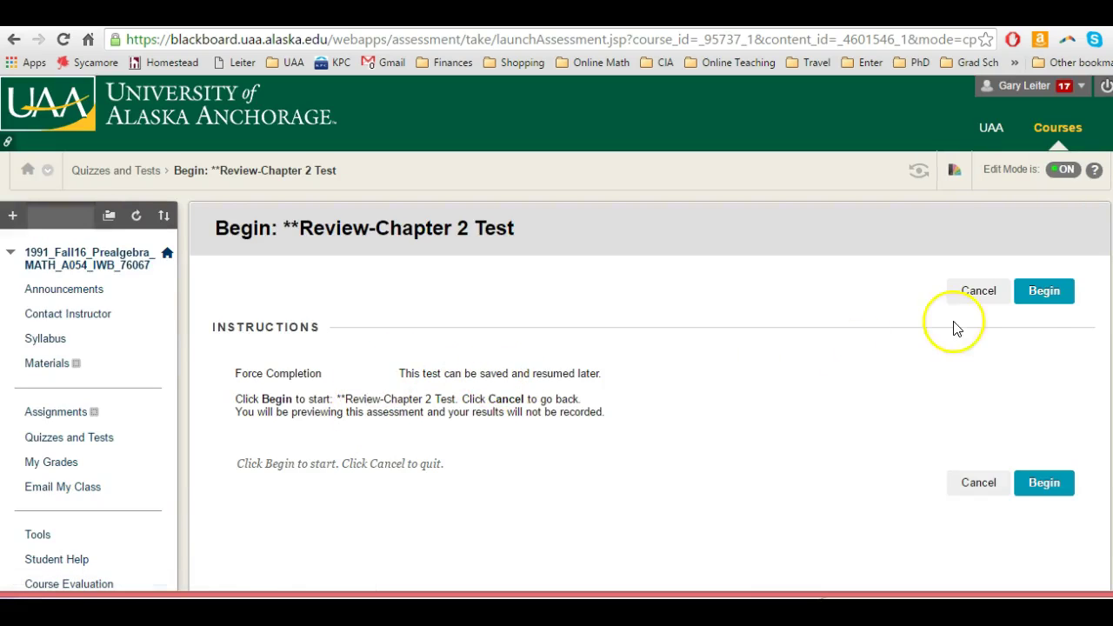
Start the Review-Chapter 2 Test preview and scroll through its questions.
left_click(1043, 294)
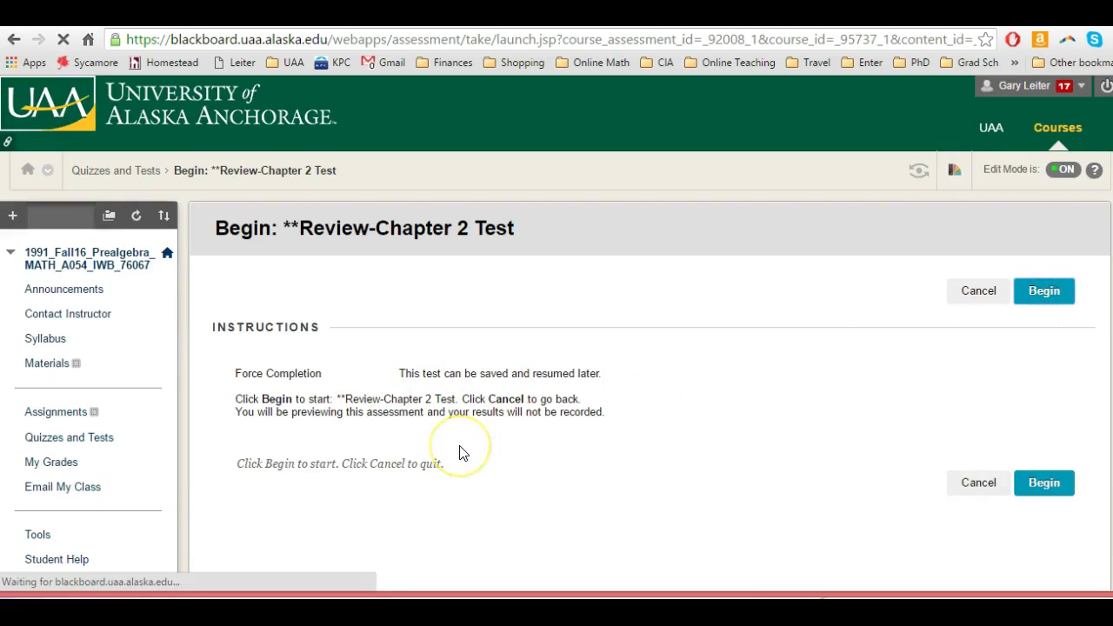
scroll(462, 443, "down", 4)
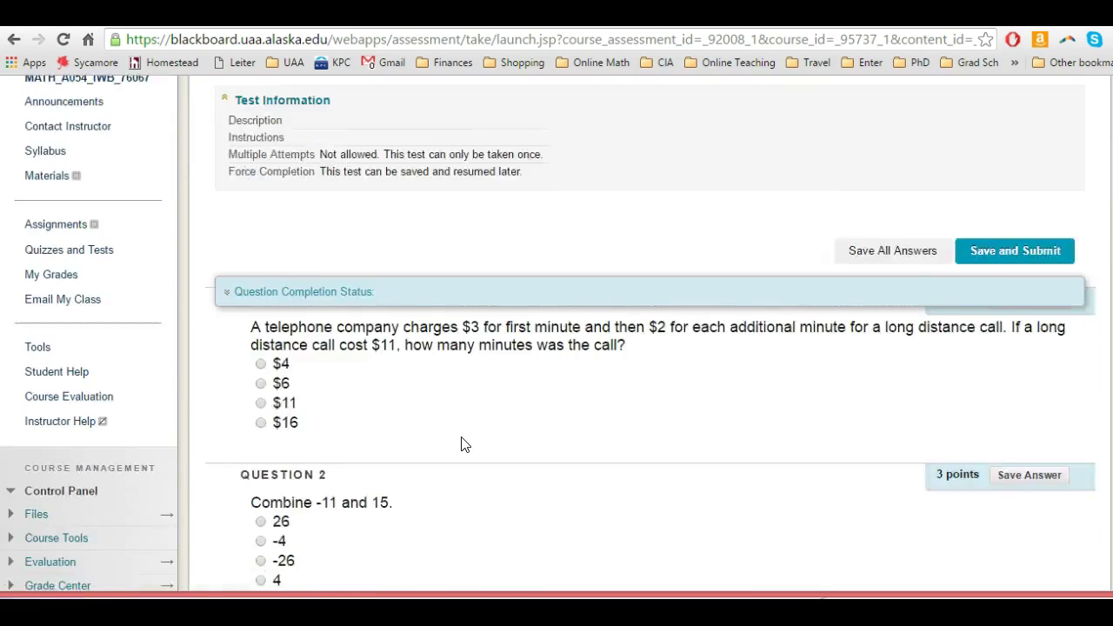
scroll(439, 404, "down", 3)
scroll(438, 404, "down", 3)
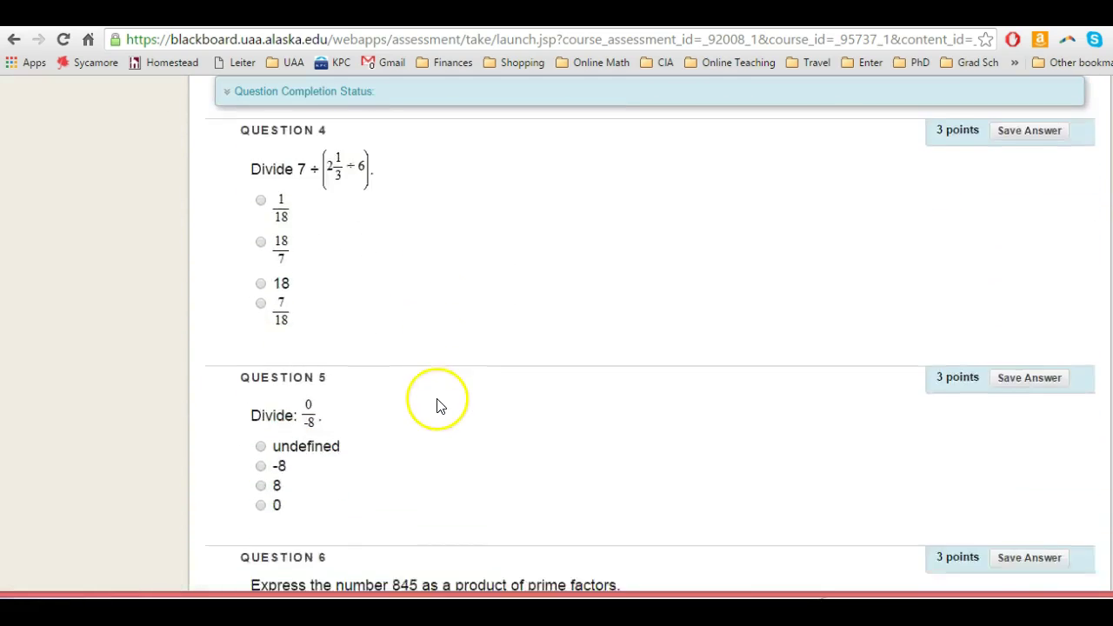
scroll(437, 405, "down", 2)
scroll(437, 405, "down", 3)
scroll(438, 407, "down", 3)
scroll(439, 409, "down", 2)
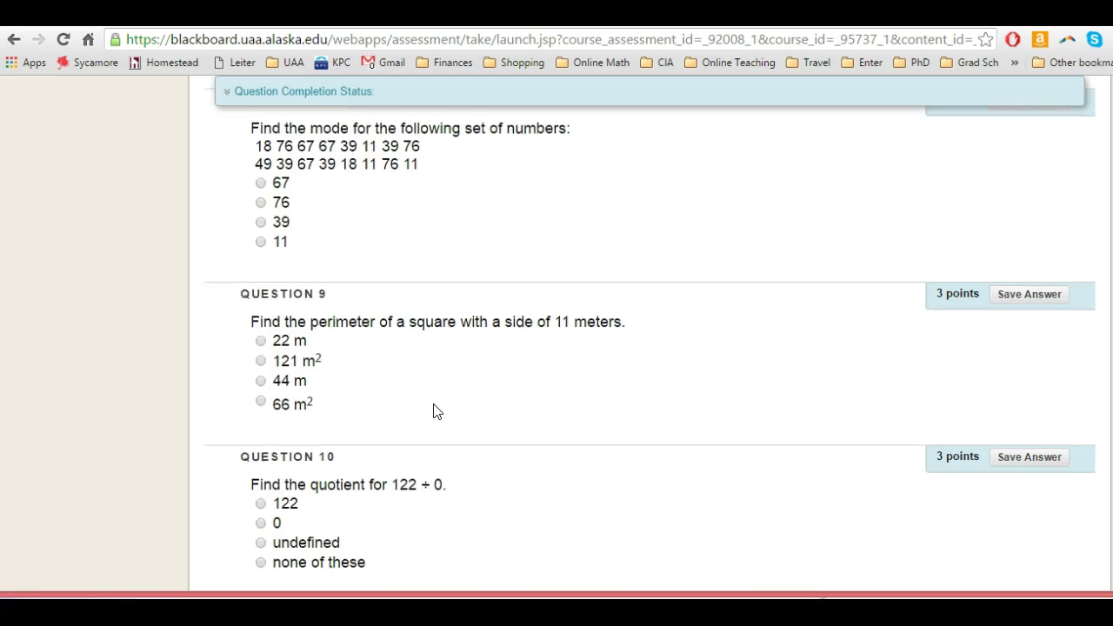
scroll(434, 410, "down", 3)
scroll(435, 410, "down", 4)
scroll(434, 415, "down", 4)
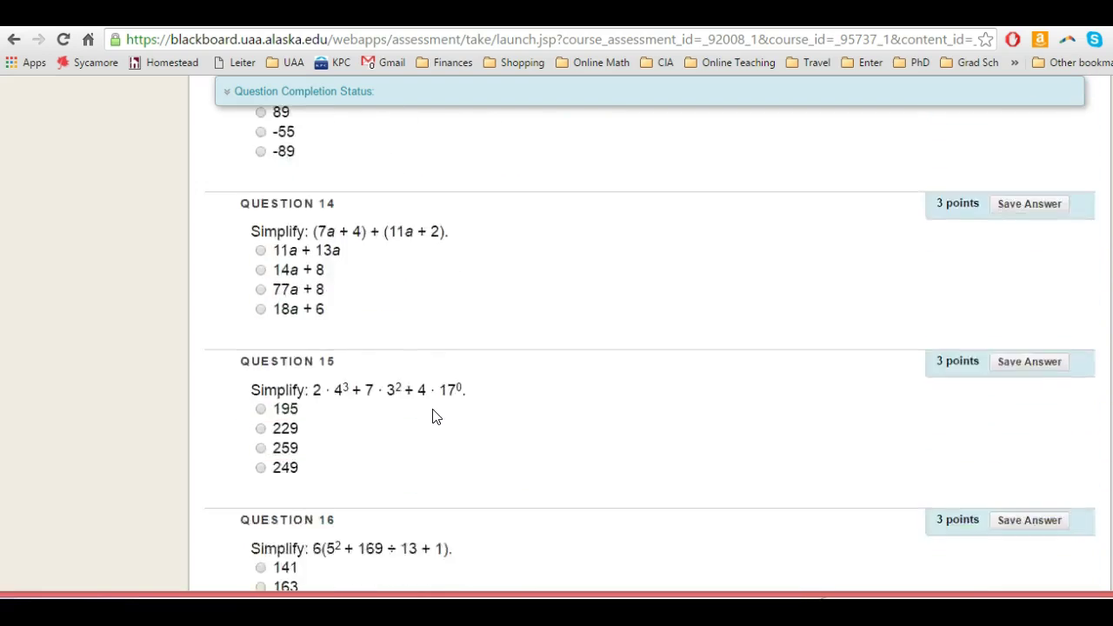
scroll(435, 415, "down", 4)
scroll(435, 416, "down", 4)
scroll(435, 416, "down", 2)
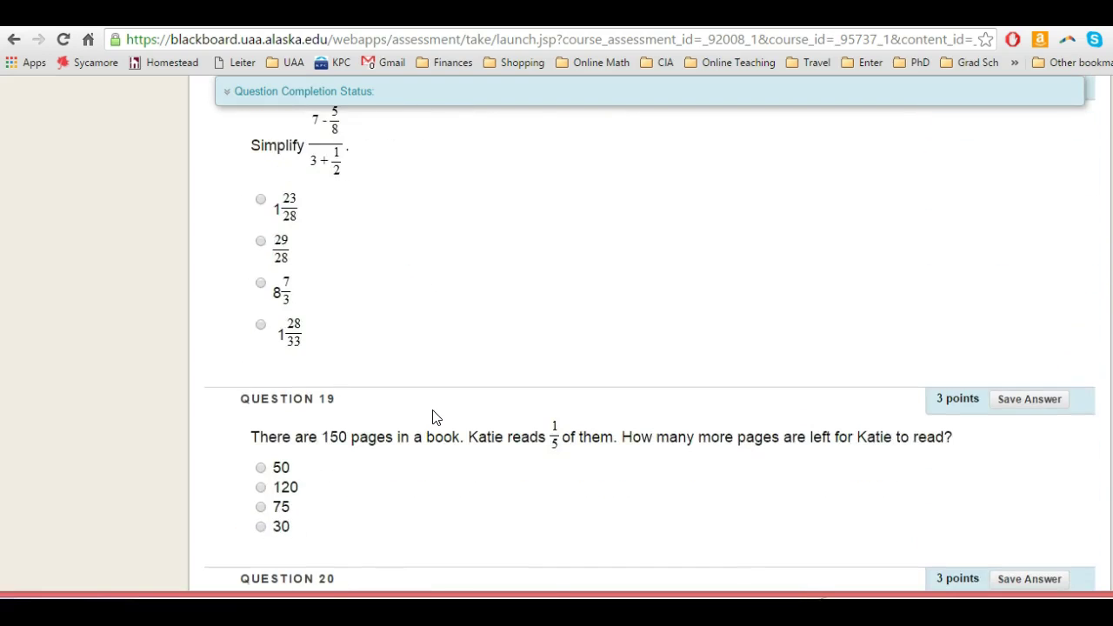
Scroll back up and leave the Review-Chapter 2 Test preview.
scroll(433, 417, "up", 3)
scroll(348, 322, "up", 7)
scroll(320, 272, "up", 5)
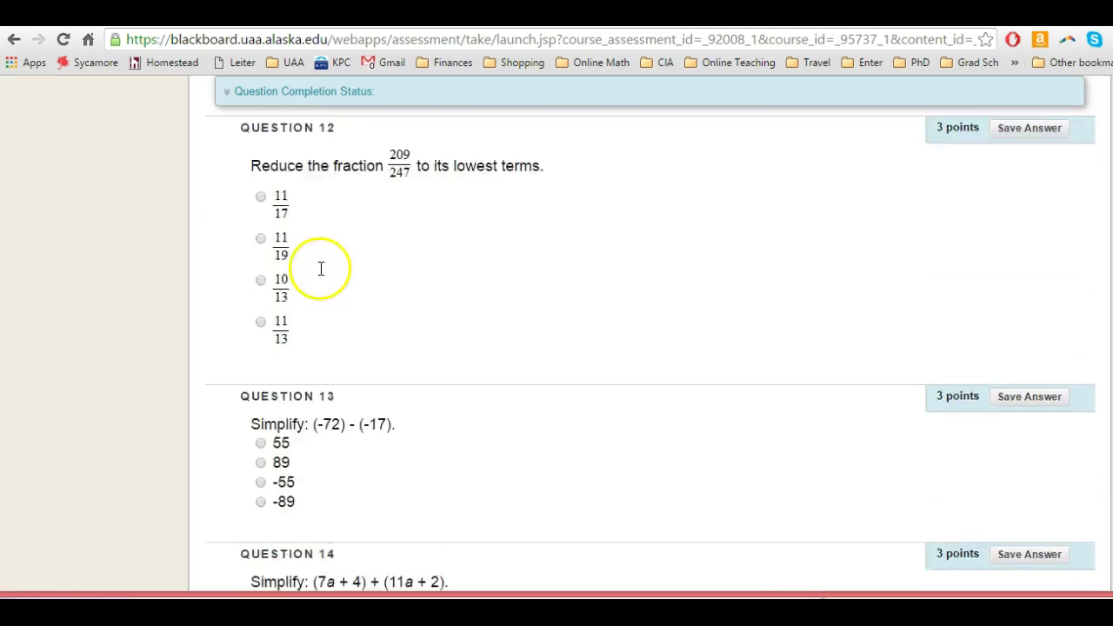
scroll(321, 270, "up", 2)
scroll(322, 273, "up", 5)
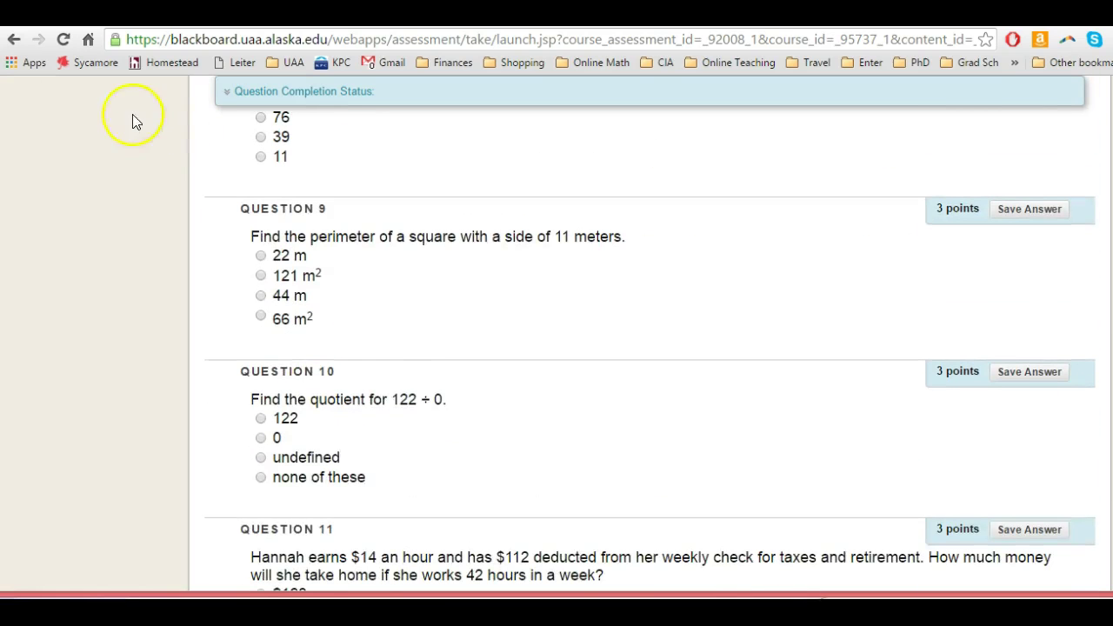
left_click(12, 42)
left_click(619, 136)
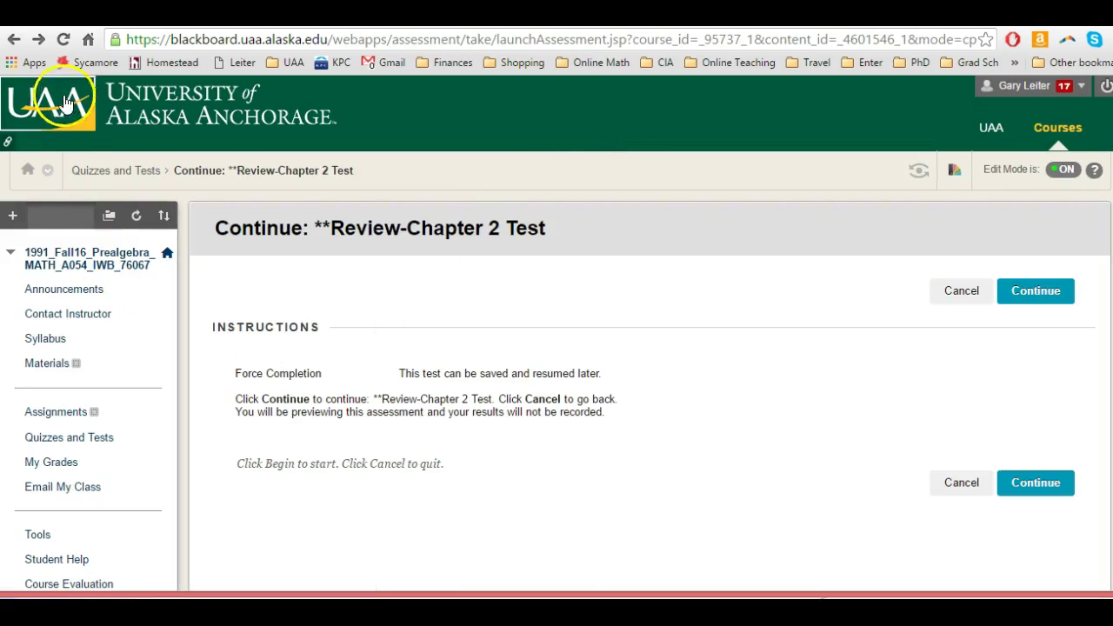
Return to the Quizzes and Tests list and open the Chapter 3-5 Test.
left_click(11, 42)
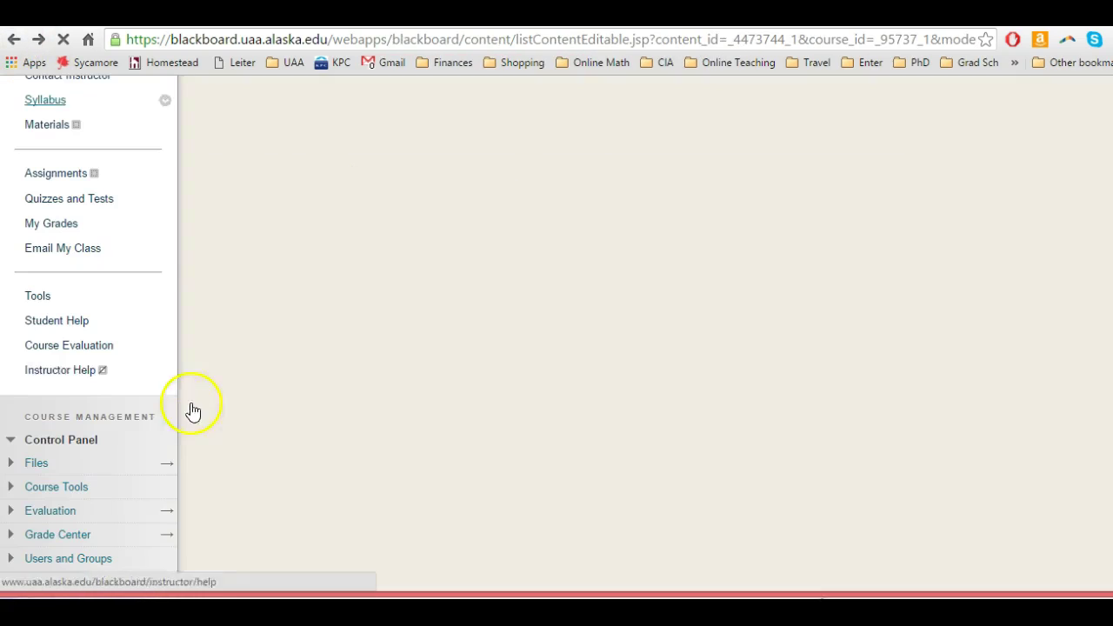
scroll(329, 395, "down", 2)
scroll(530, 391, "down", 4)
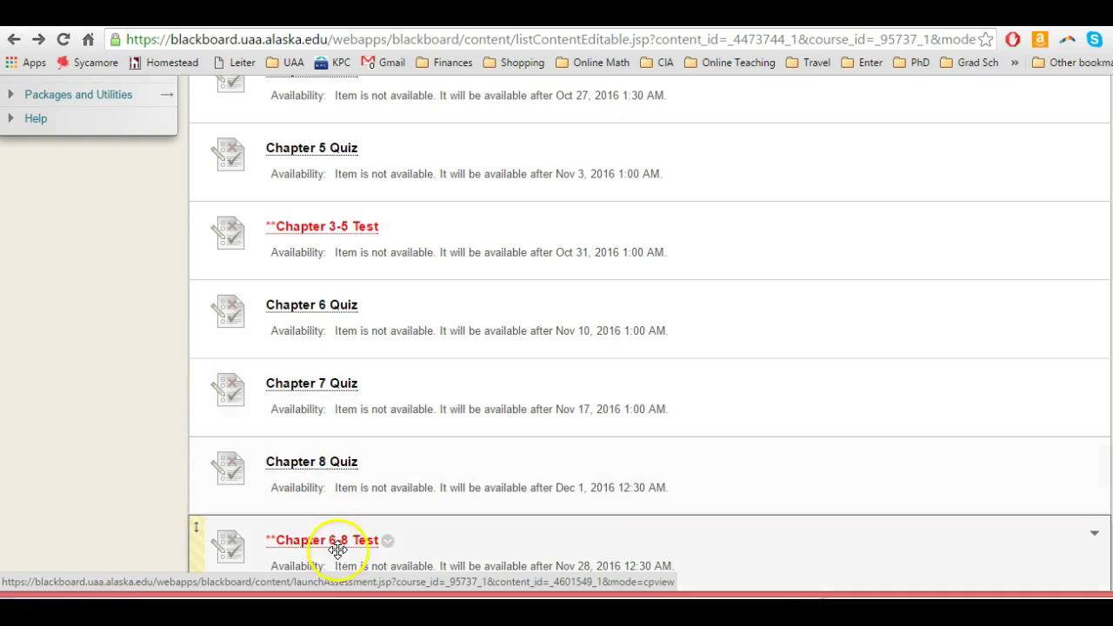
scroll(341, 554, "down", 2)
scroll(365, 492, "up", 4)
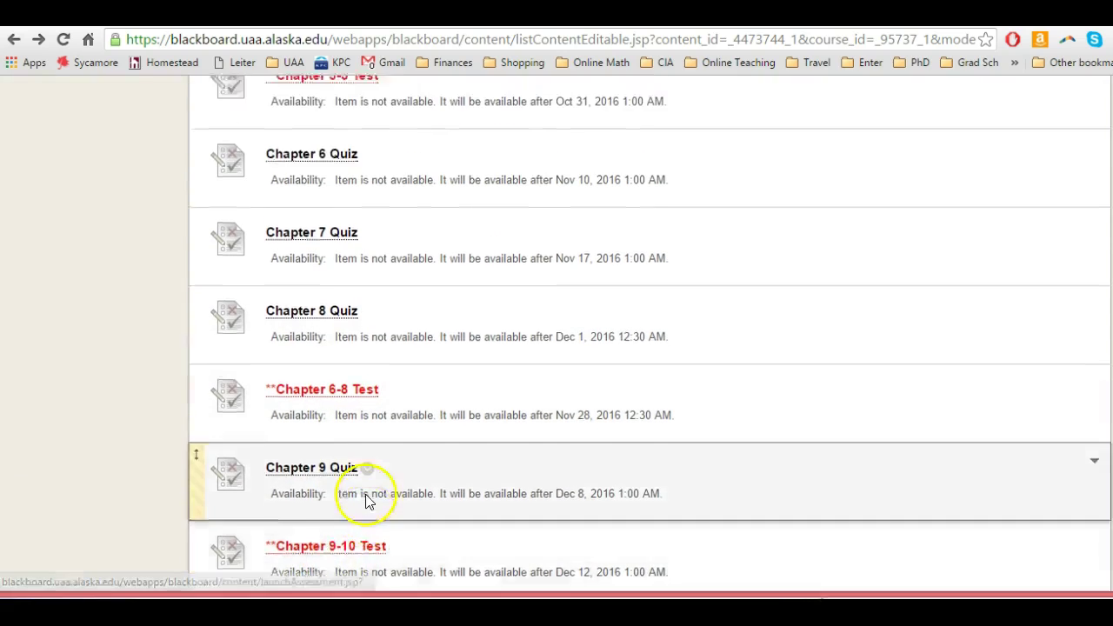
left_click(291, 396)
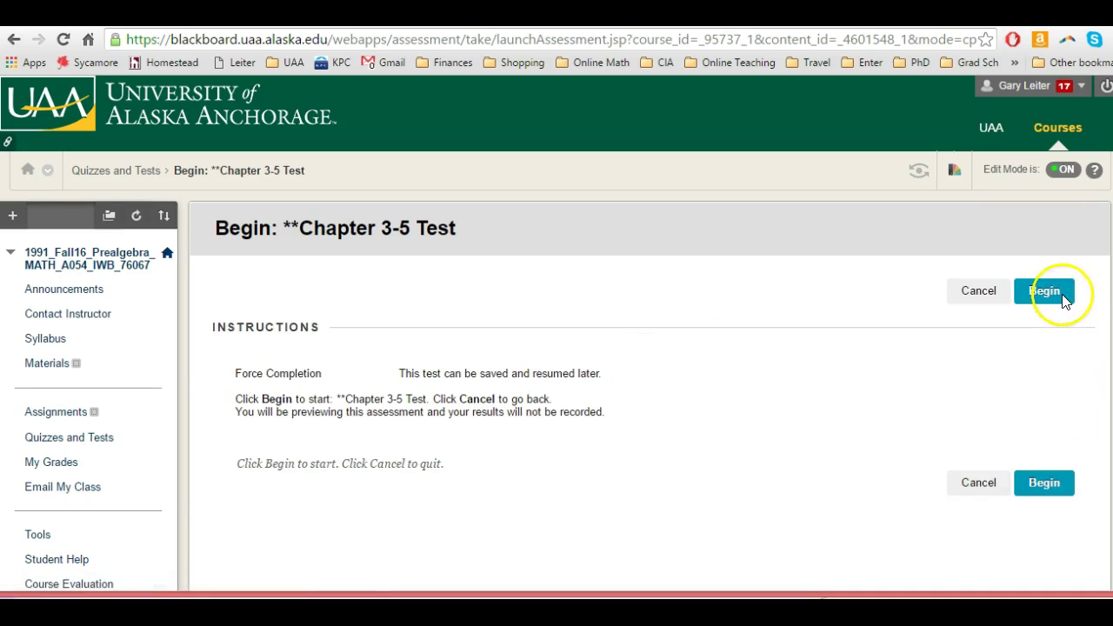
Start the Chapter 3-5 Test preview to show its password page, then go back.
left_click(1059, 294)
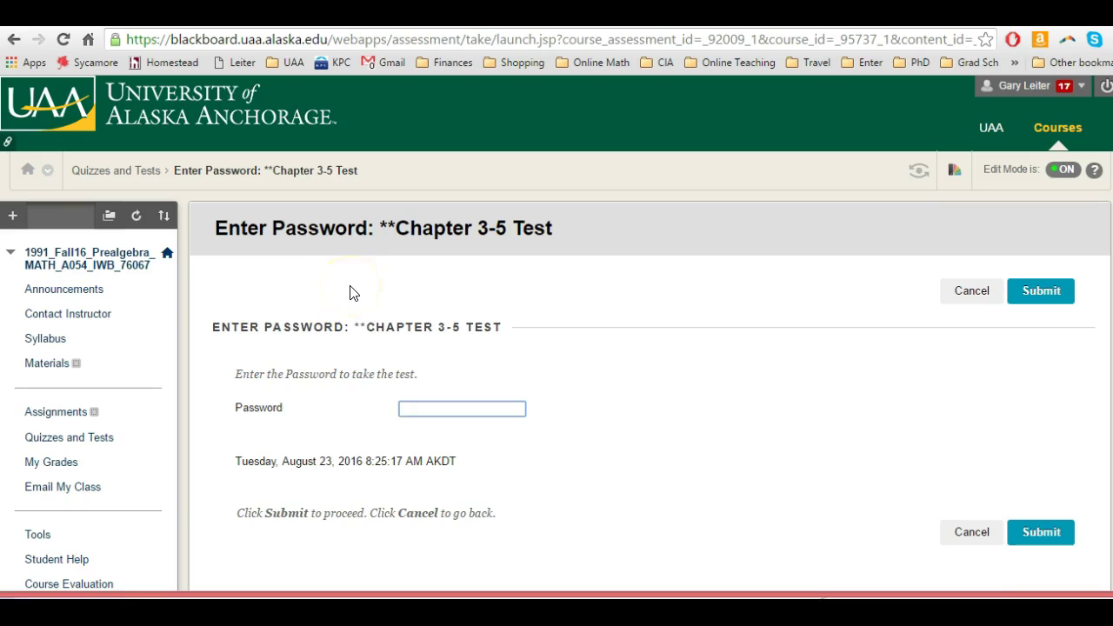
left_click(275, 367)
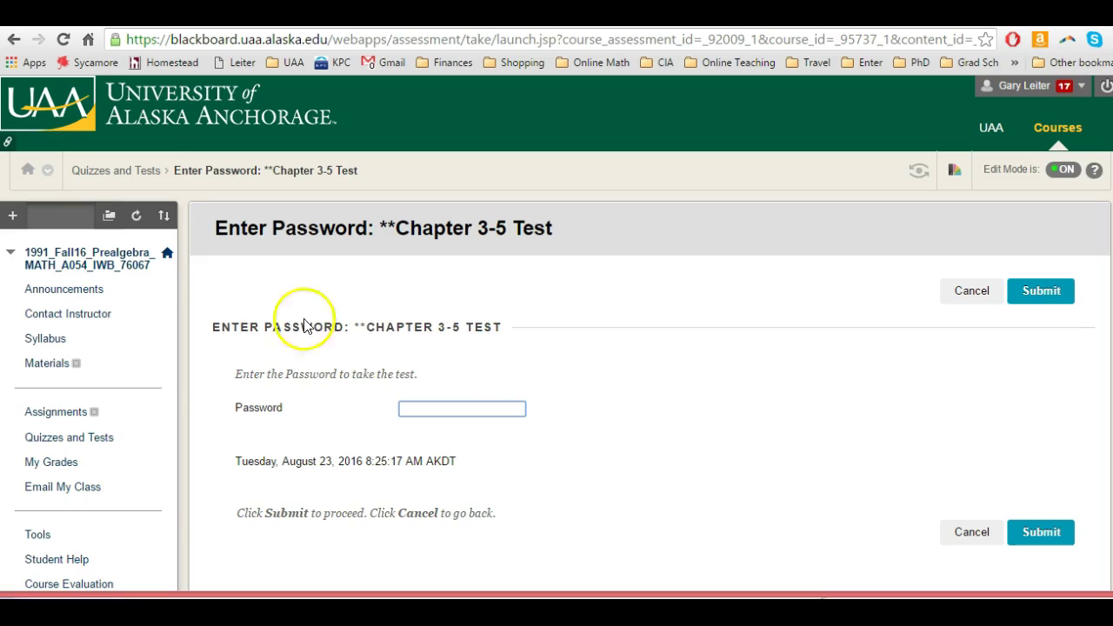
left_click(14, 40)
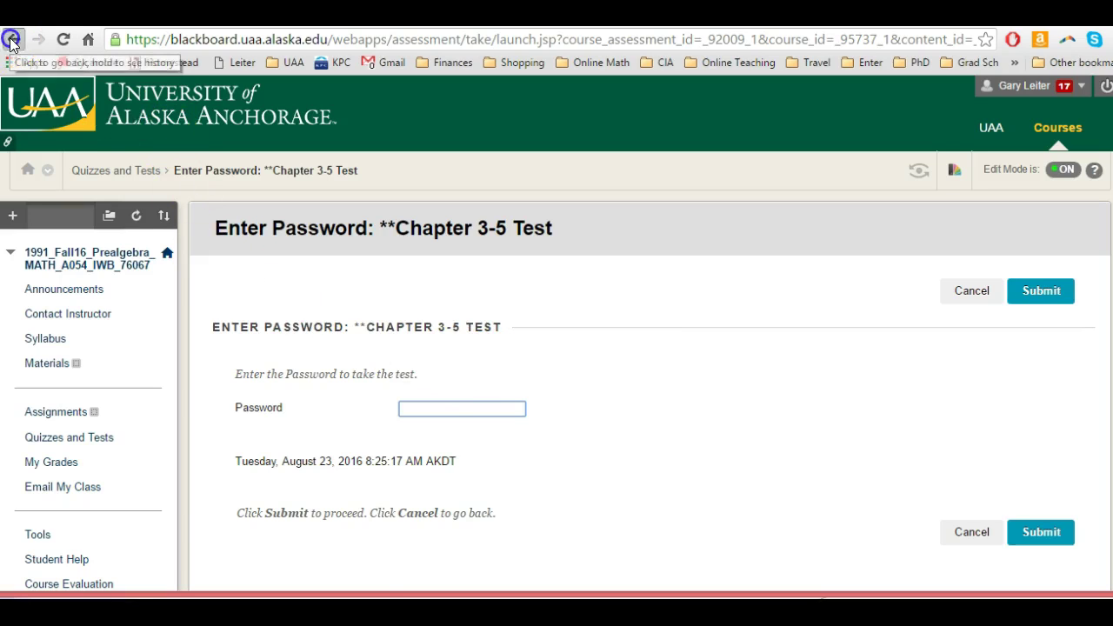
Return to the Quizzes and Tests list, point out the Chapter 3-5 Test, and scroll to the top.
left_click(12, 40)
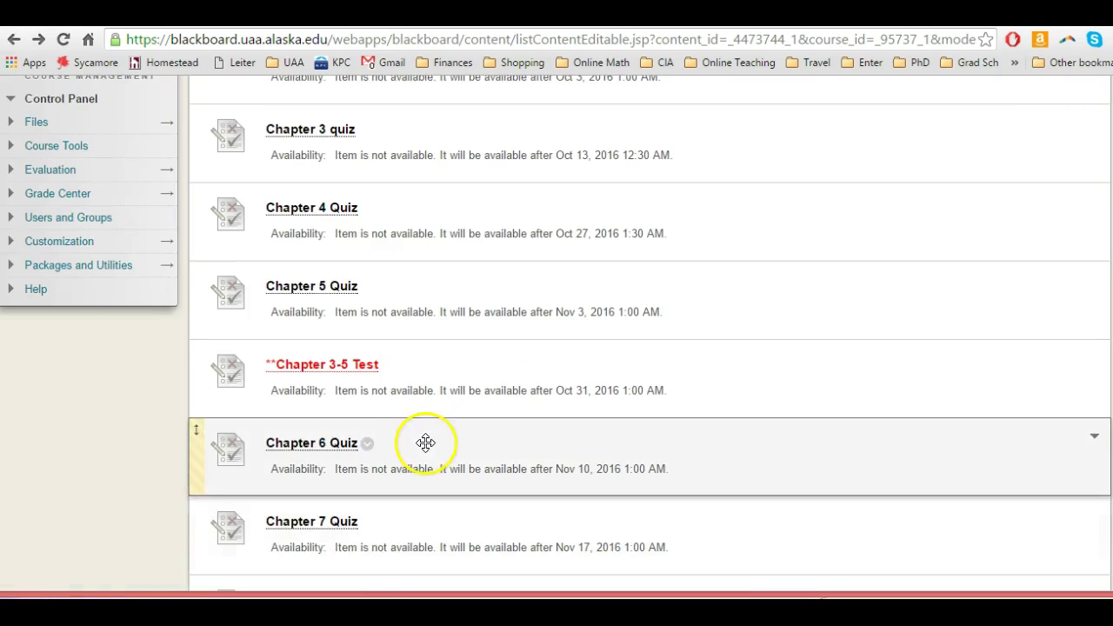
mouse_move(400, 391)
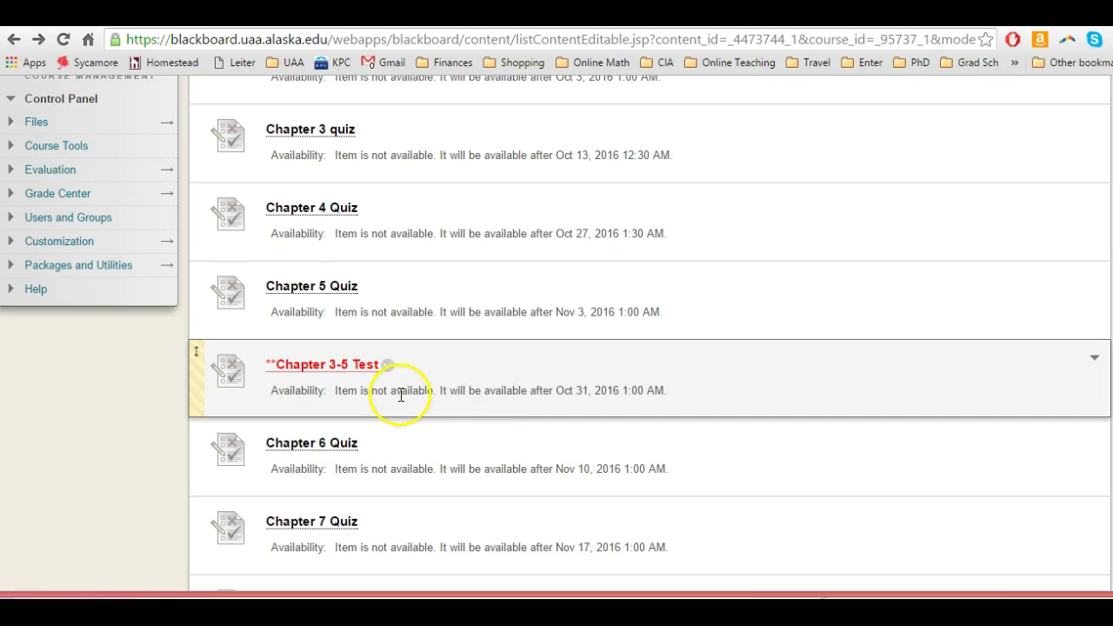
scroll(402, 394, "up", 1)
scroll(400, 392, "up", 1)
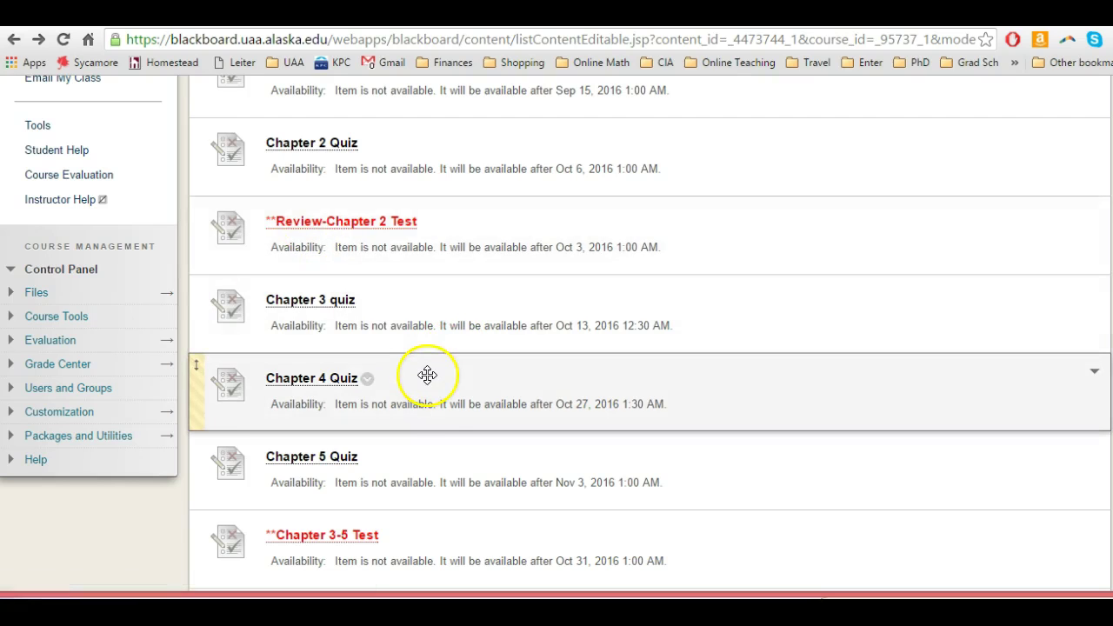
scroll(430, 435, "down", 2)
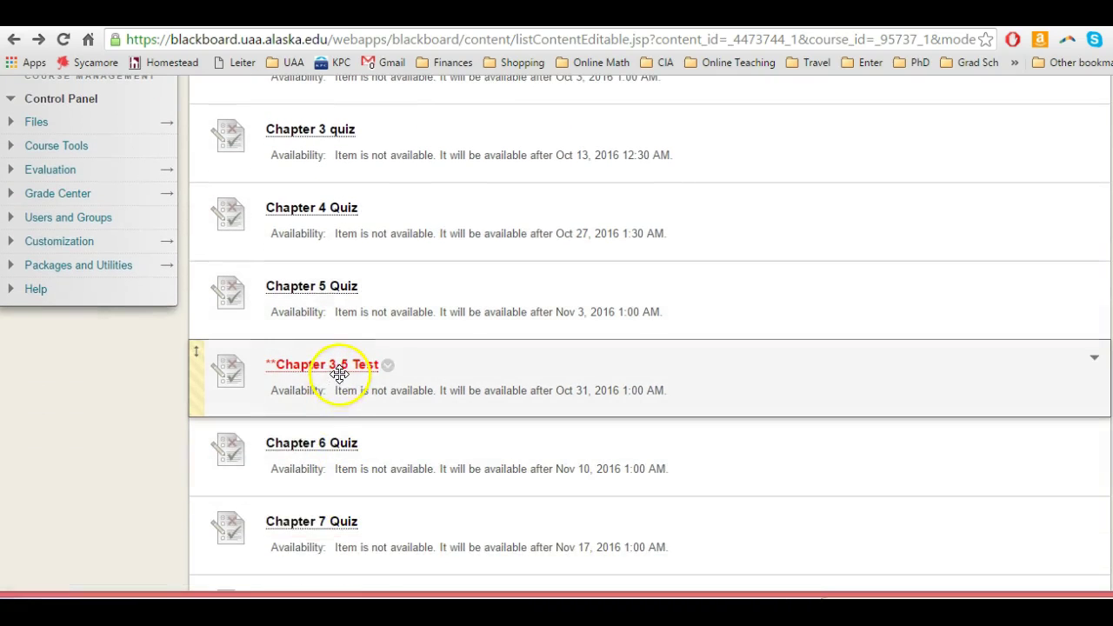
left_click(339, 372)
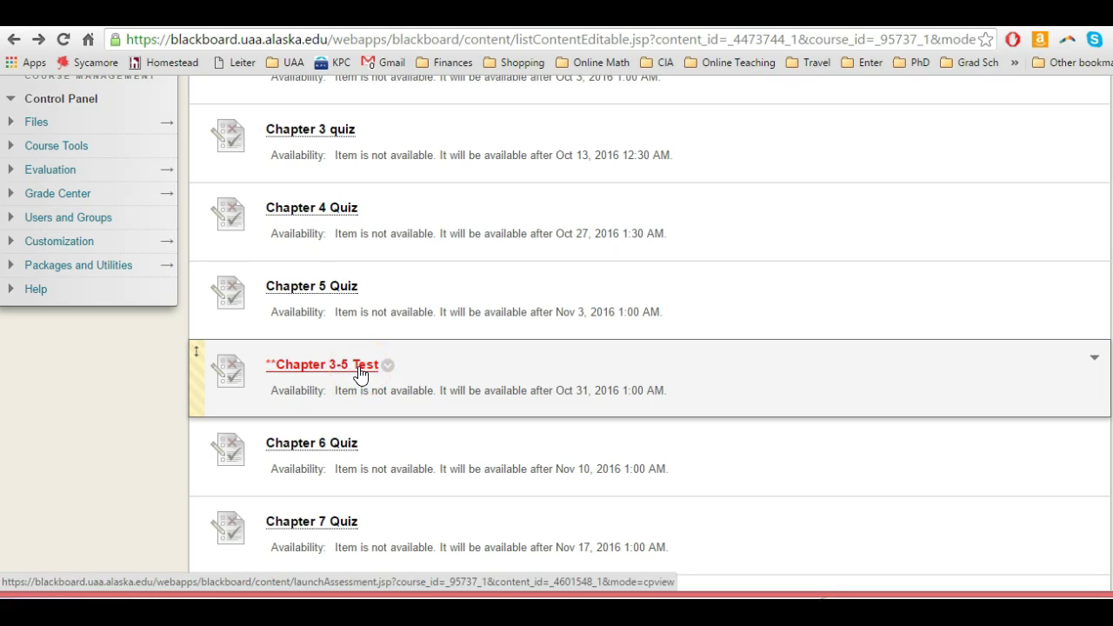
left_click(391, 366)
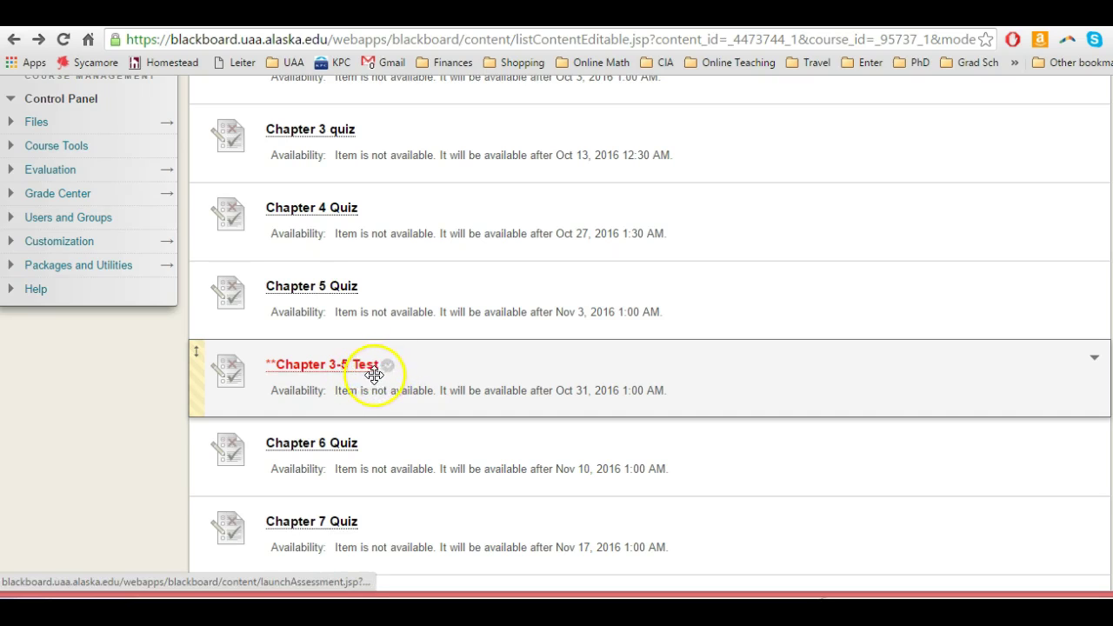
scroll(373, 376, "up", 3)
scroll(369, 372, "up", 2)
scroll(363, 367, "up", 2)
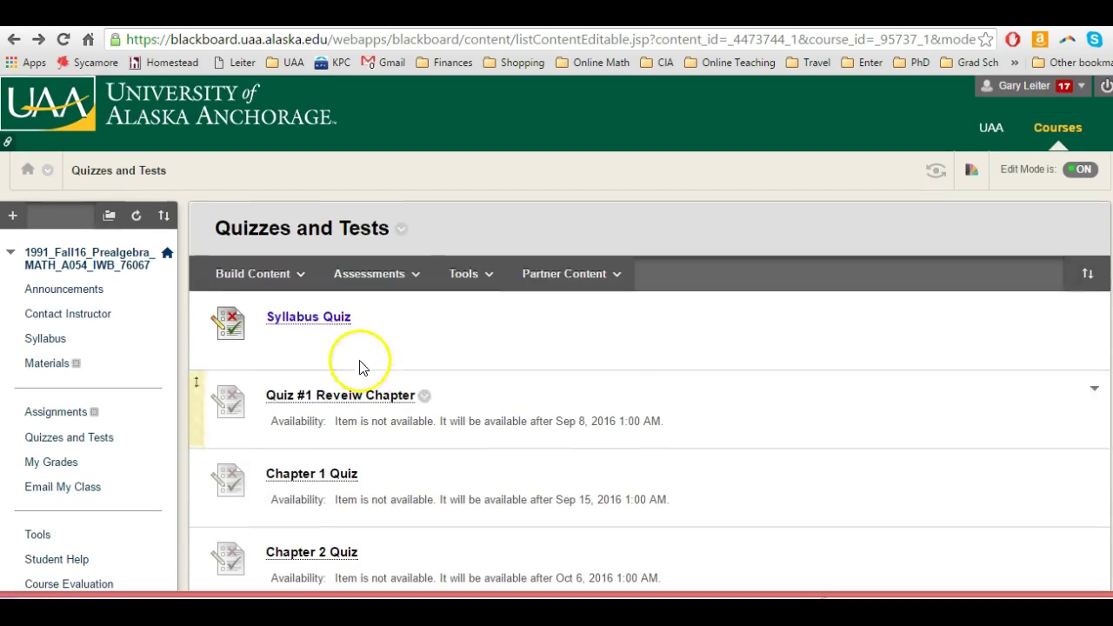